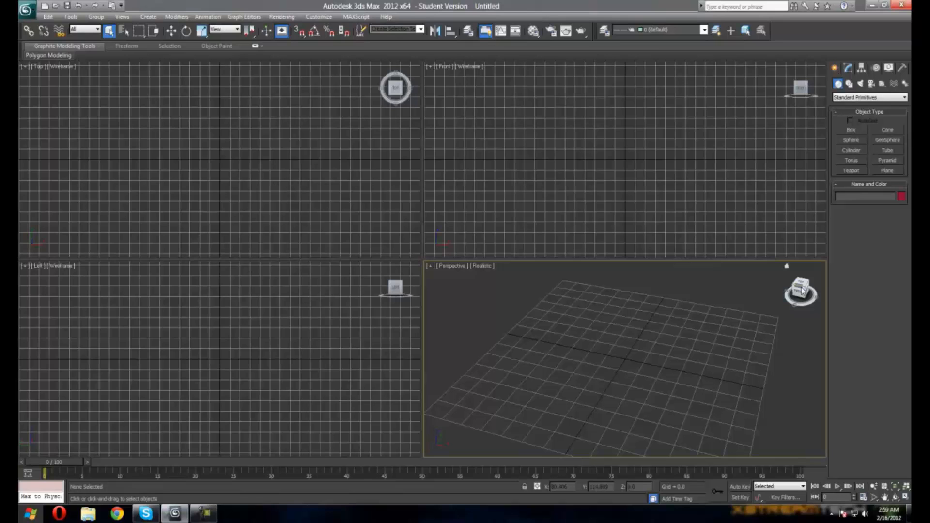
Create a box about 27 long, 61 wide and 18 high on the grid in the perspective view
drag(803, 291, 783, 286)
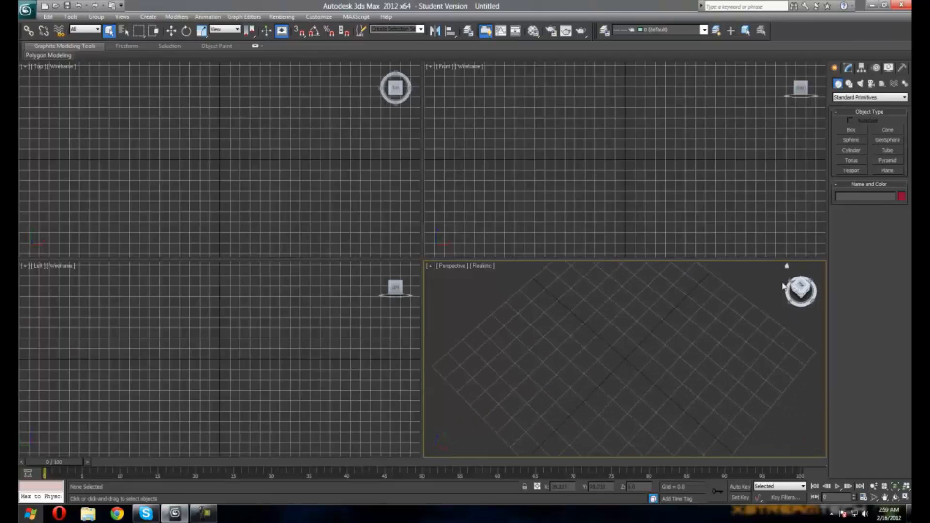
click(784, 286)
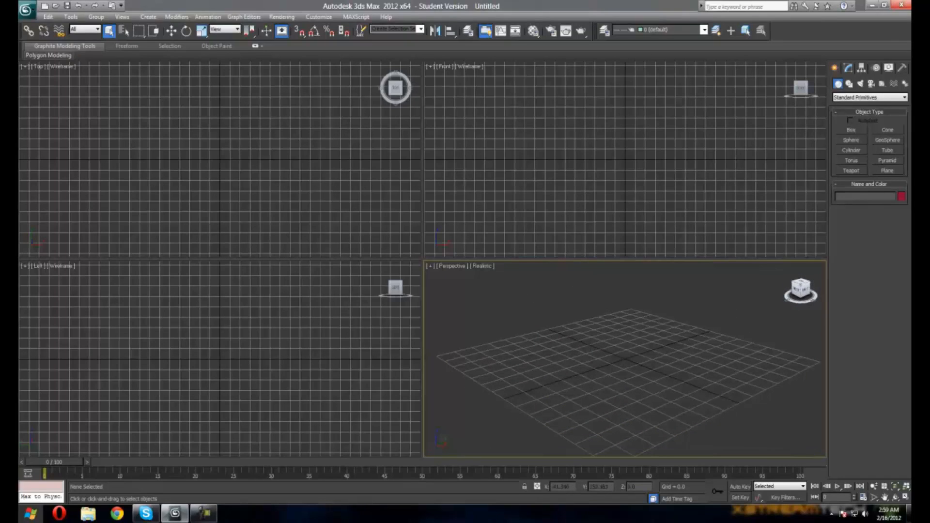
click(797, 290)
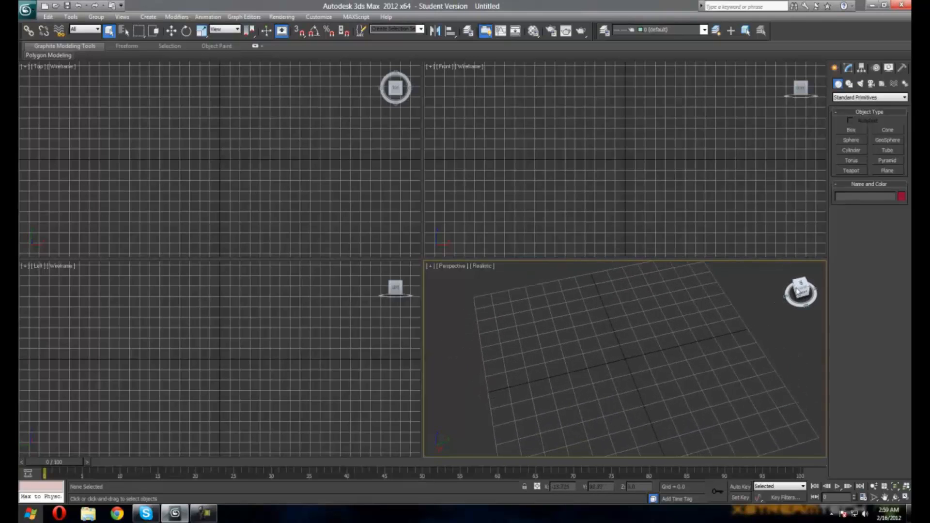
click(851, 130)
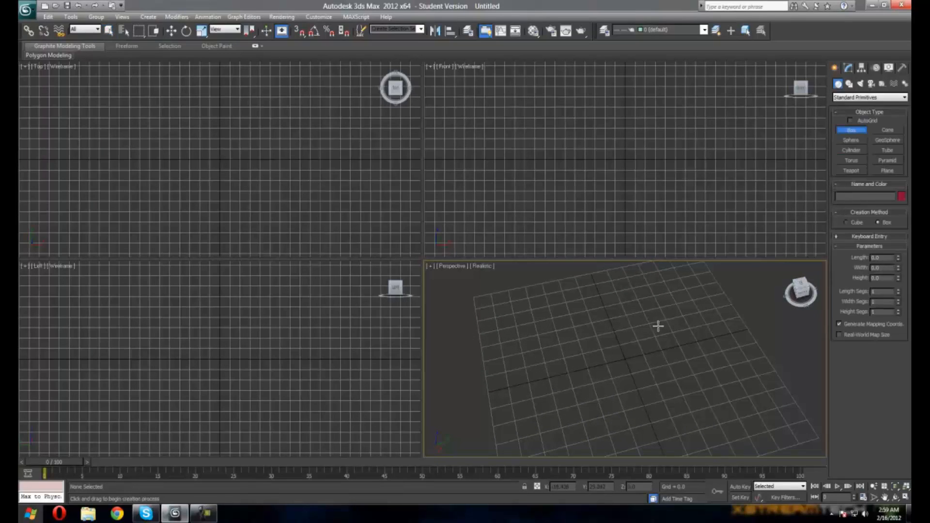
drag(658, 319, 751, 395)
click(727, 356)
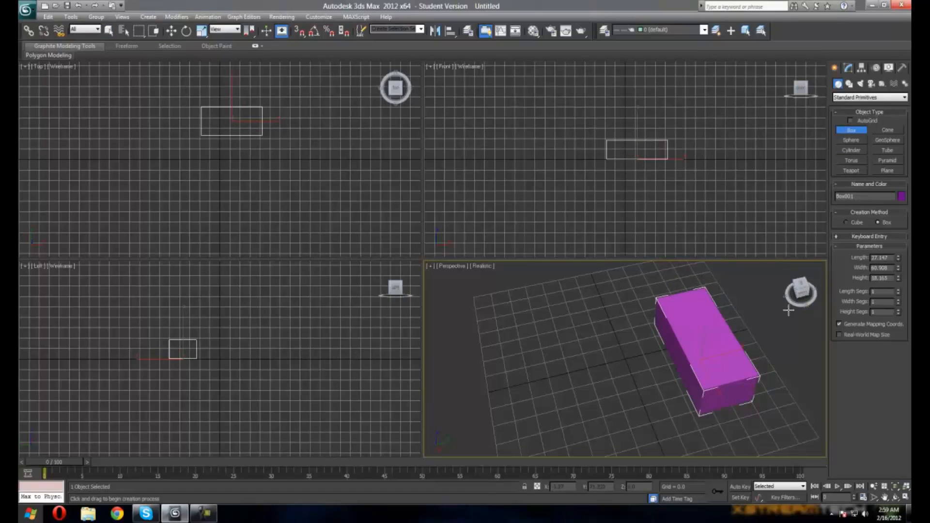
Create two overlapping spheres in front of the box, with radii of about 14.8 and 15.5
mouse_move(795, 287)
mouse_down()
mouse_move(802, 292)
mouse_move(790, 300)
mouse_up()
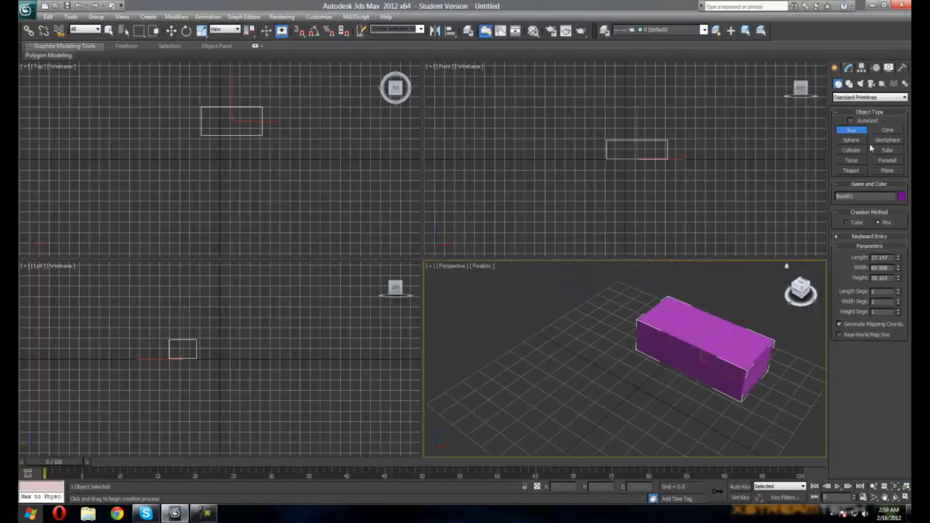
click(852, 141)
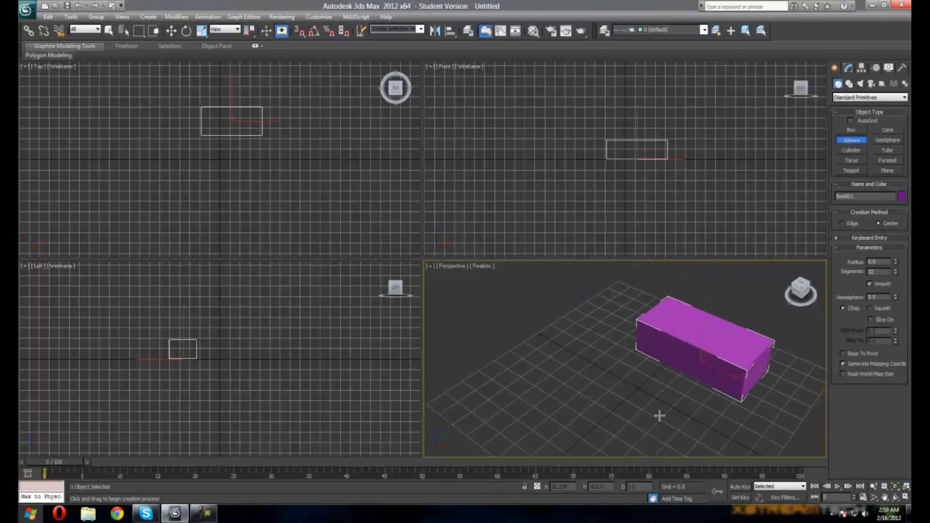
drag(659, 416, 684, 420)
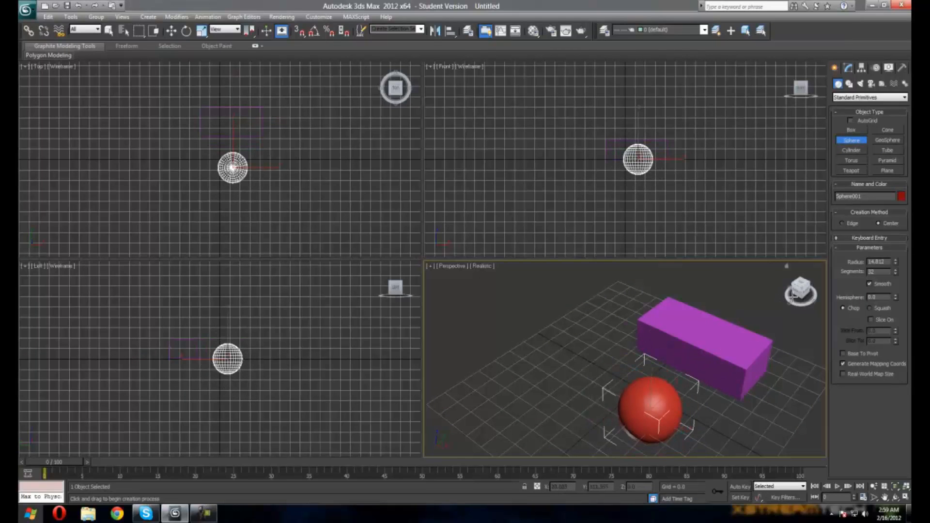
mouse_move(683, 420)
alt+middle_down()
mouse_move(707, 419)
mouse_move(650, 419)
mouse_move(679, 418)
alt+middle_up()
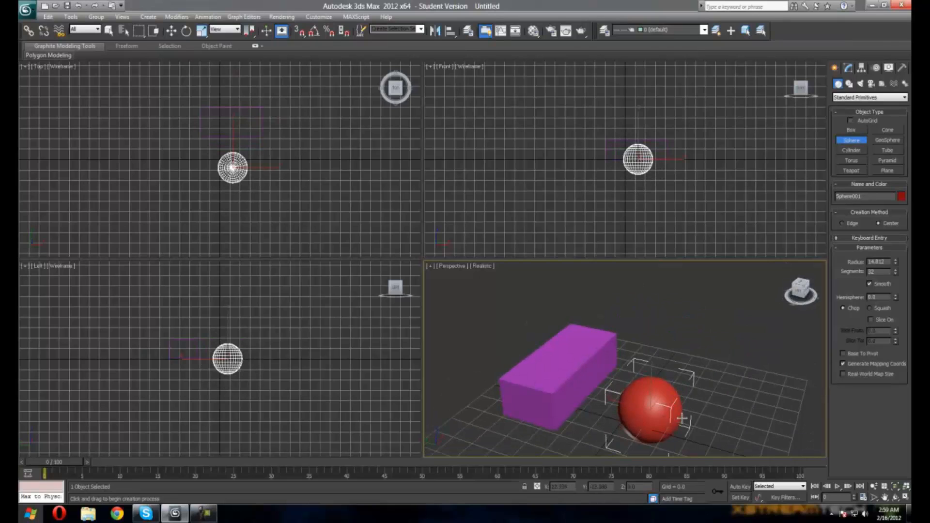
drag(680, 419, 702, 435)
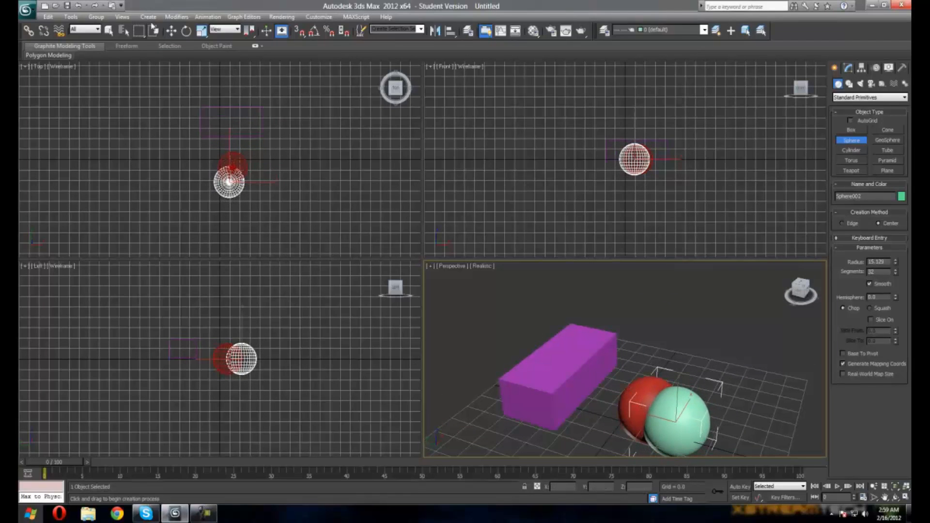
Move the green sphere away from the red one so they stand apart in a row, and clear the selection
click(171, 31)
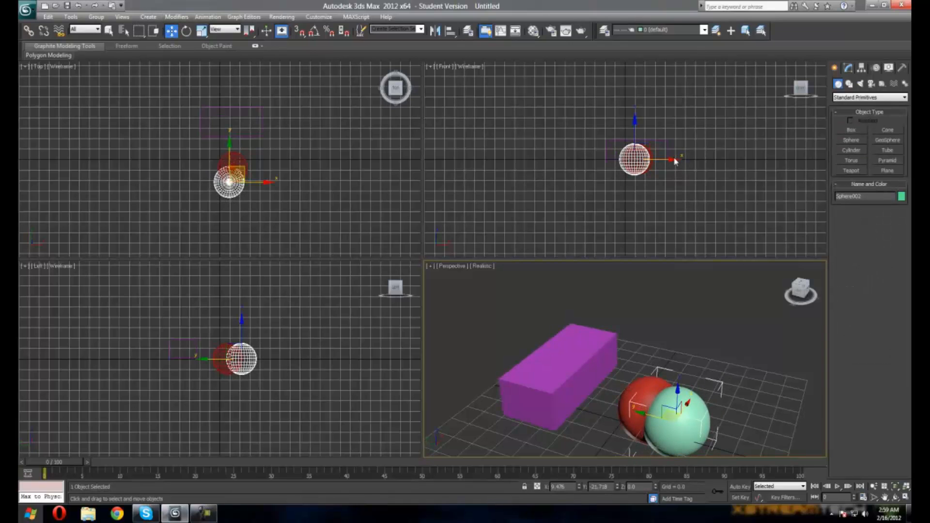
drag(675, 163, 679, 164)
drag(281, 362, 301, 364)
click(804, 288)
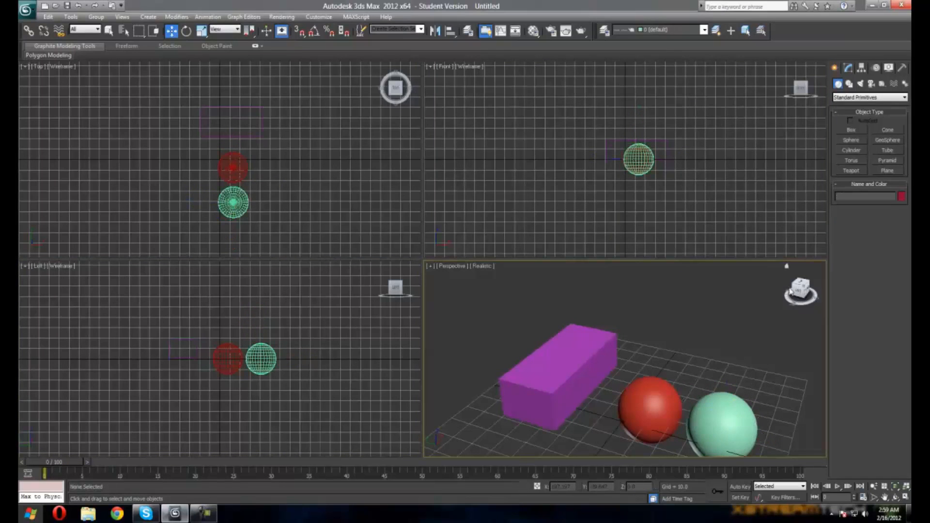
Create a torus with radii of about 19.6 and 5 on the open grid beside the green sphere
drag(799, 290, 730, 291)
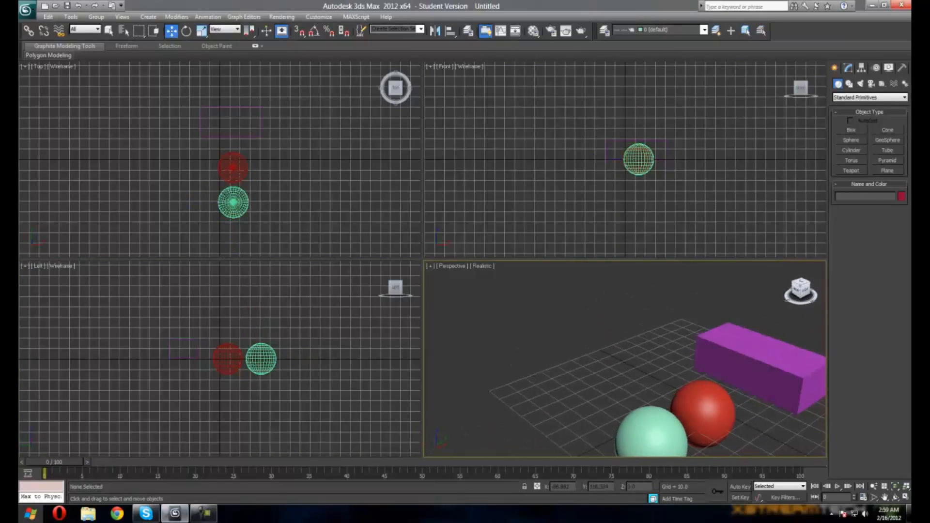
click(851, 171)
click(852, 161)
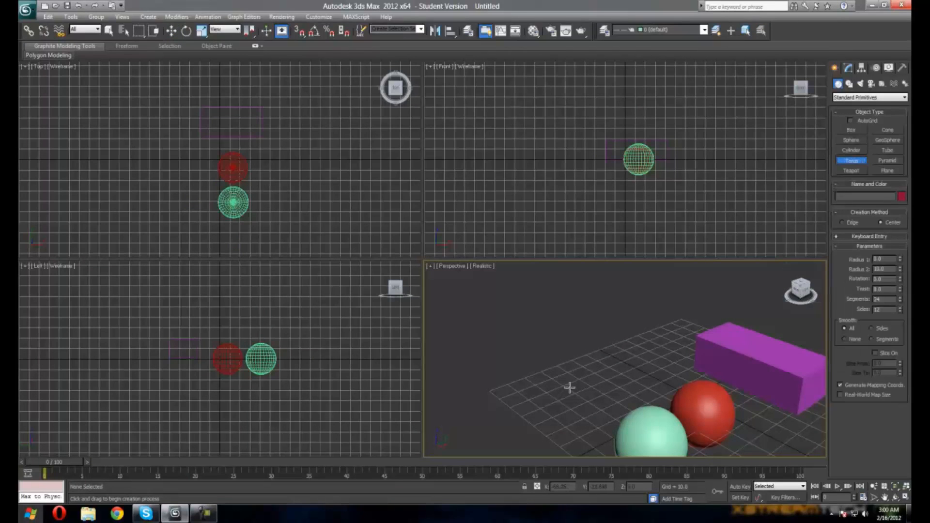
drag(567, 389, 600, 407)
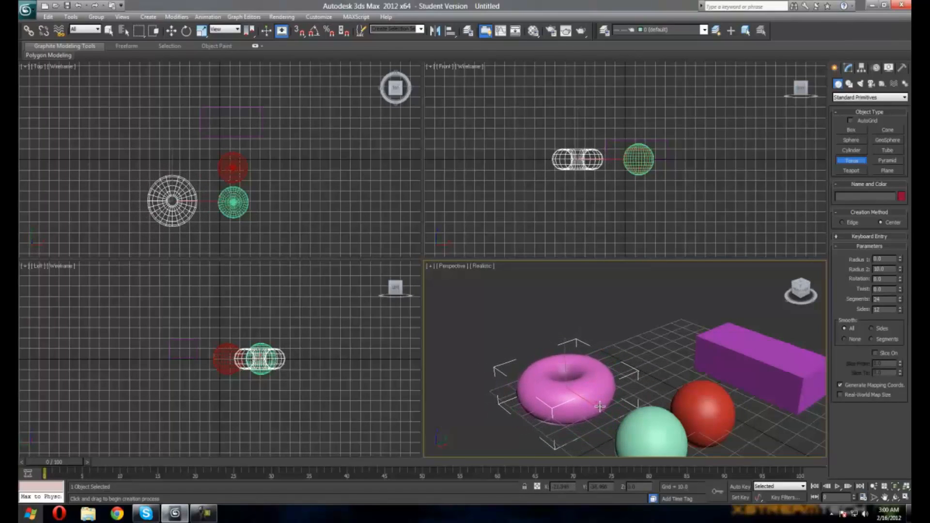
click(573, 378)
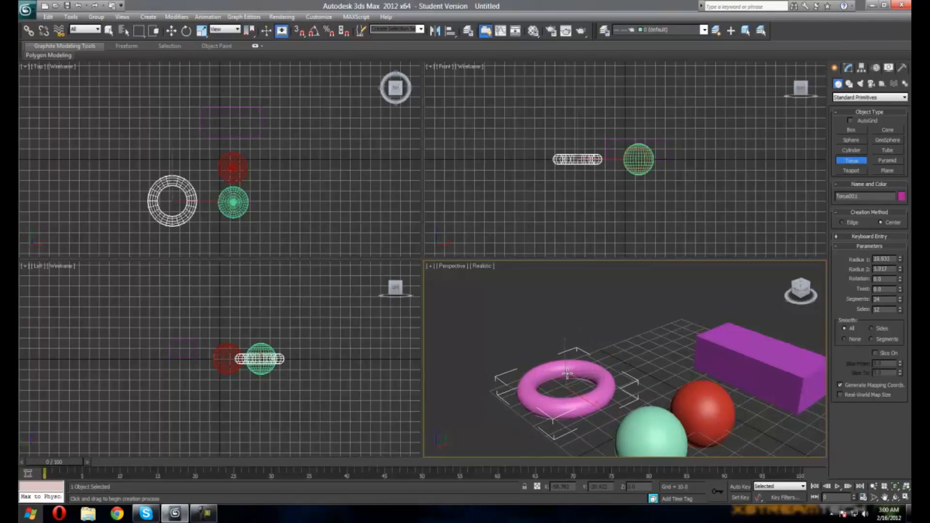
click(568, 374)
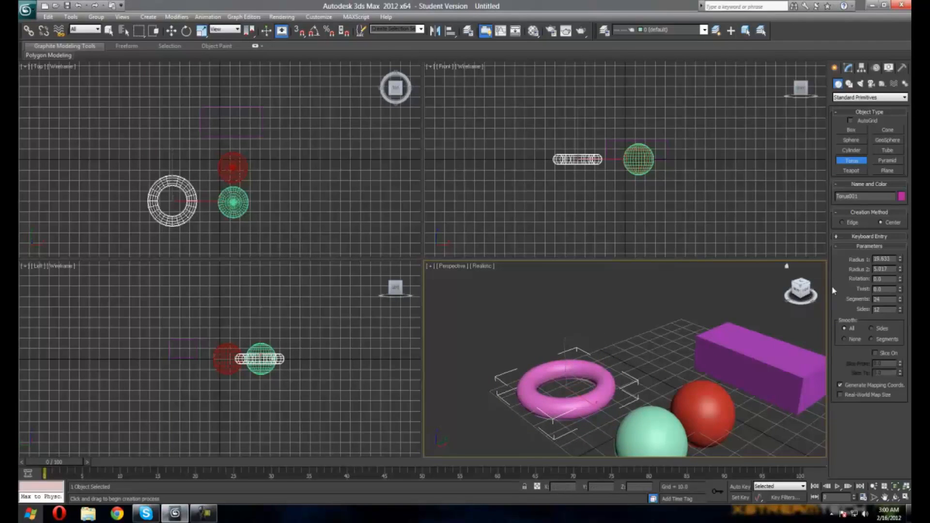
Rotate the torus about 91 degrees around its Y axis so it stands upright, and deselect it
click(186, 31)
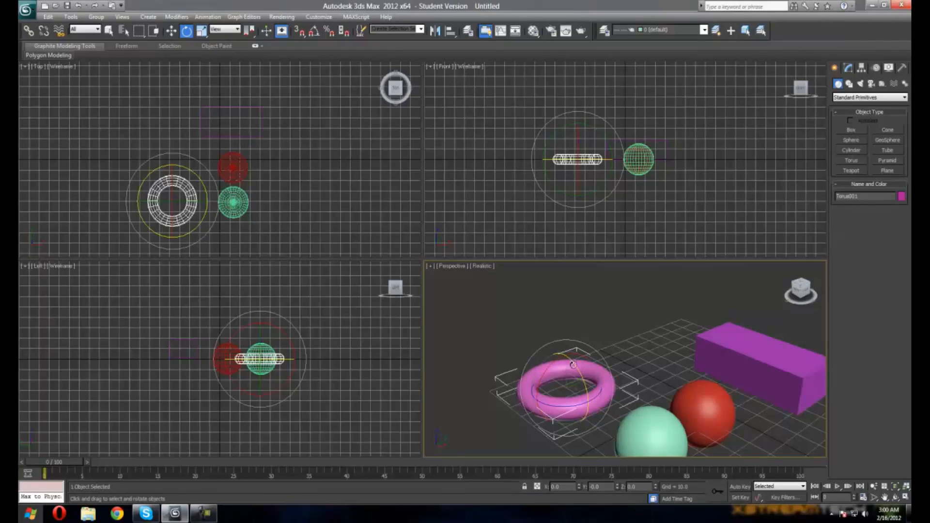
drag(574, 364, 608, 448)
drag(802, 292, 586, 306)
drag(635, 286, 674, 393)
click(627, 385)
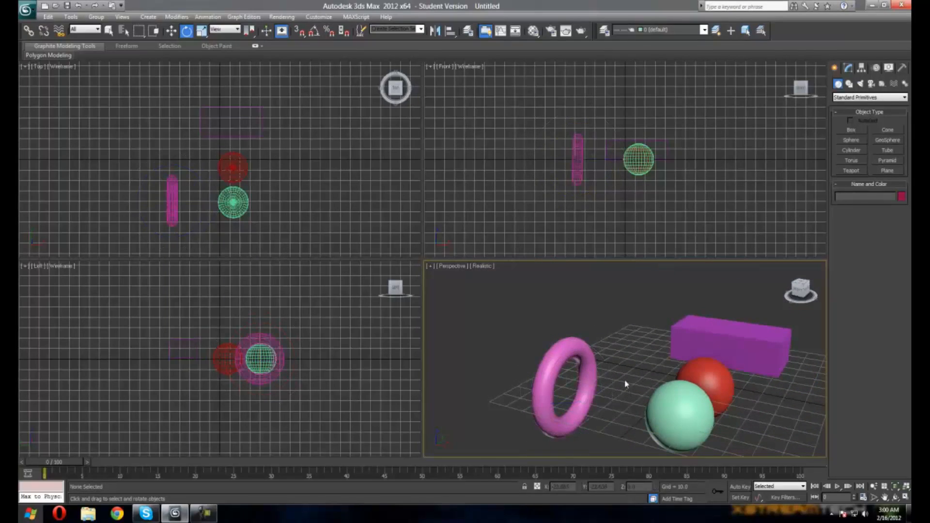
Open the Display Floater and place it between the viewports, clear of the objects in the perspective view
click(68, 17)
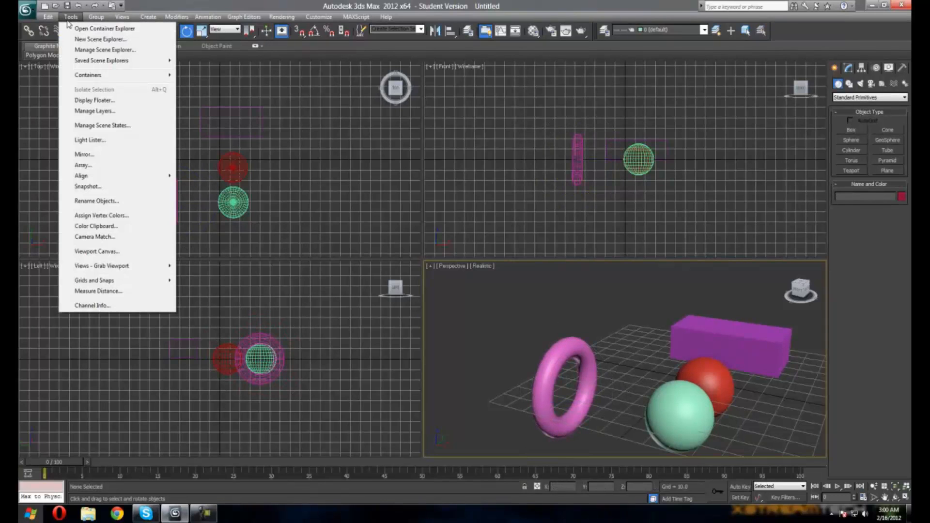
click(105, 101)
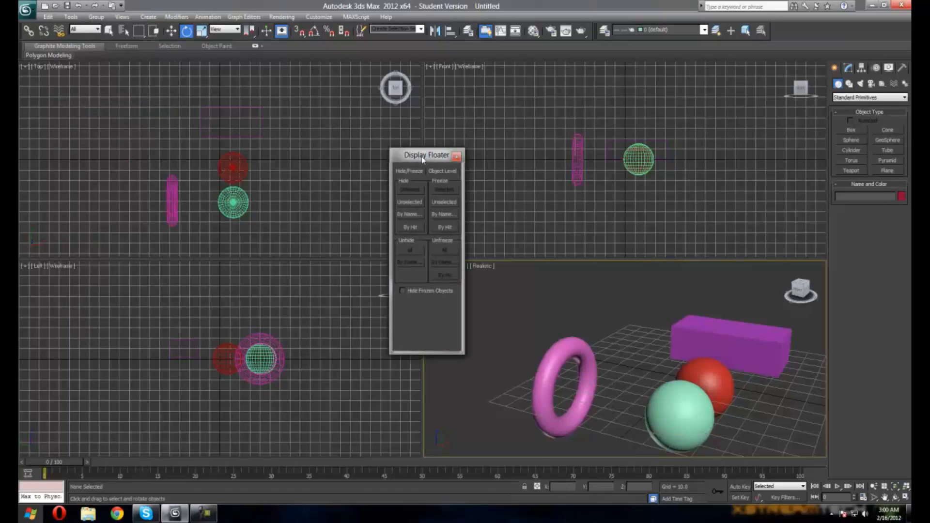
drag(423, 163, 446, 240)
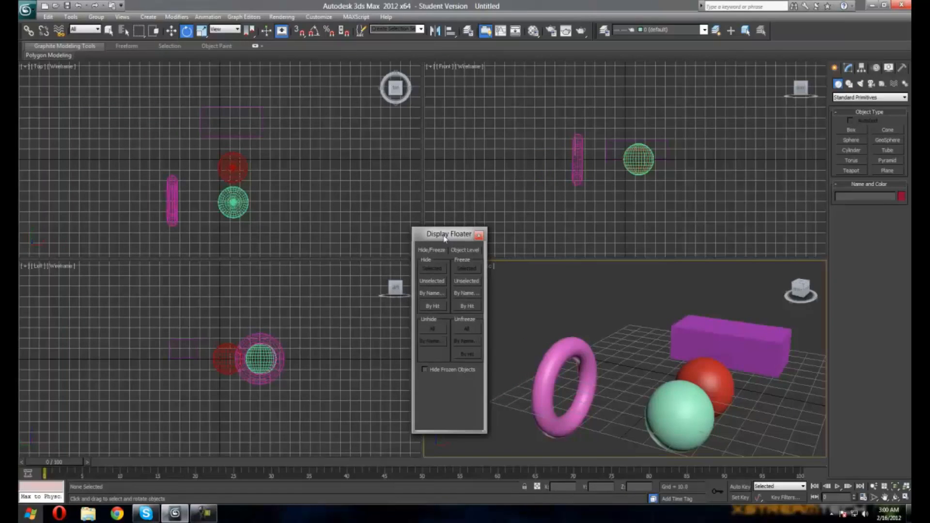
drag(799, 287, 781, 293)
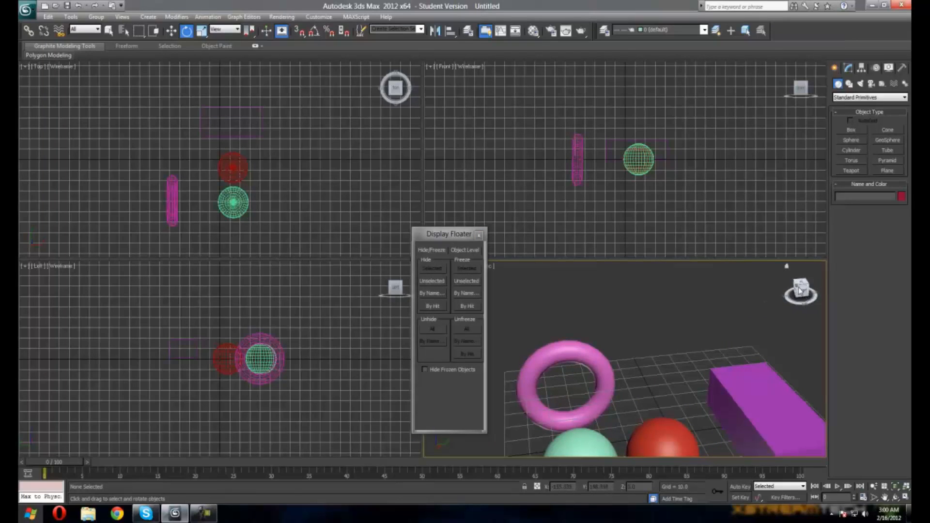
drag(800, 289, 782, 293)
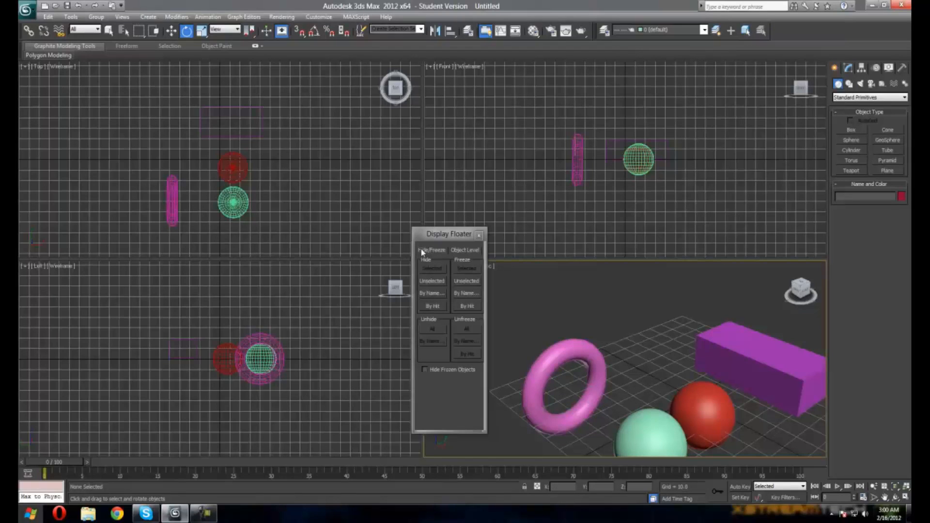
Hide the purple box through the Display Floater, and unhide all objects again
click(558, 354)
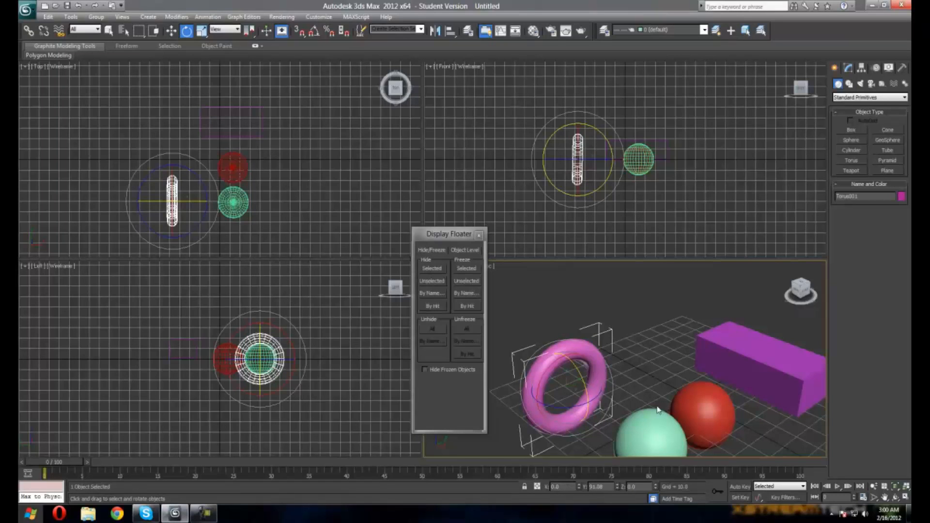
click(713, 355)
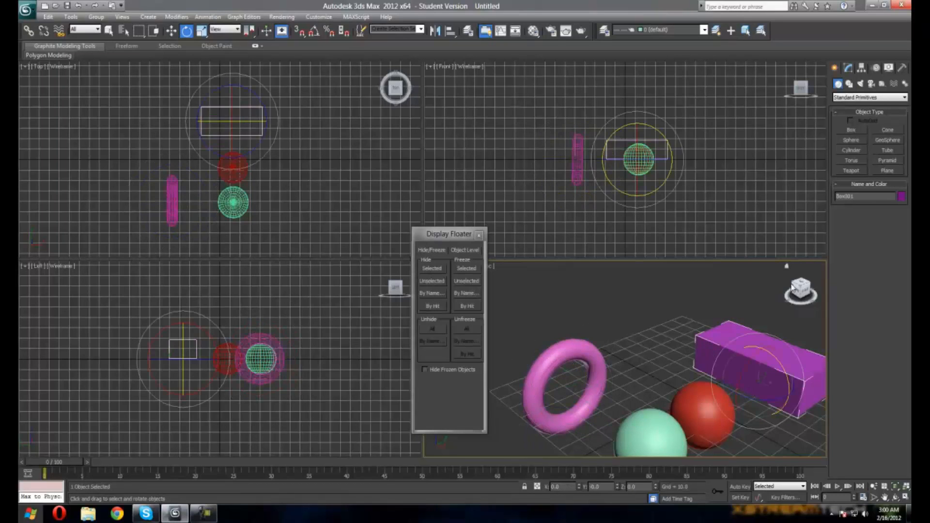
drag(793, 288, 805, 294)
alt+middle_drag(594, 405, 553, 373)
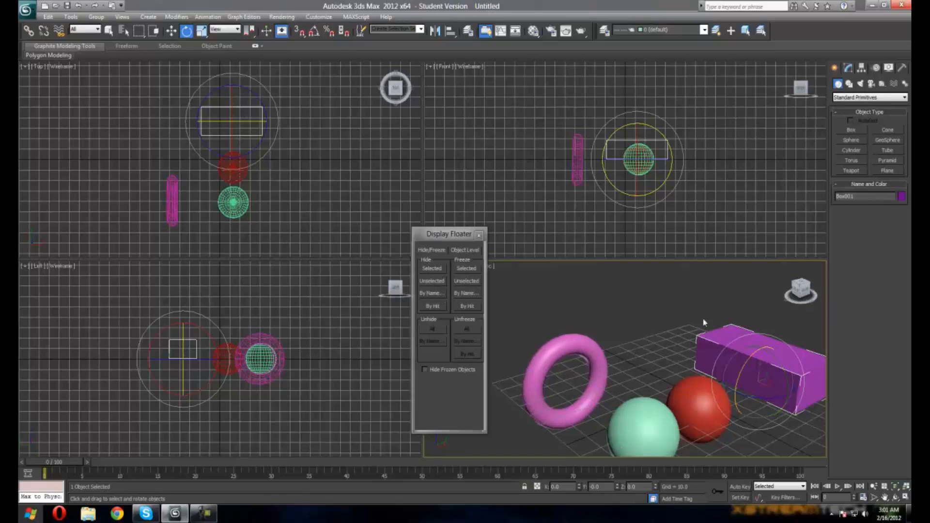
click(432, 269)
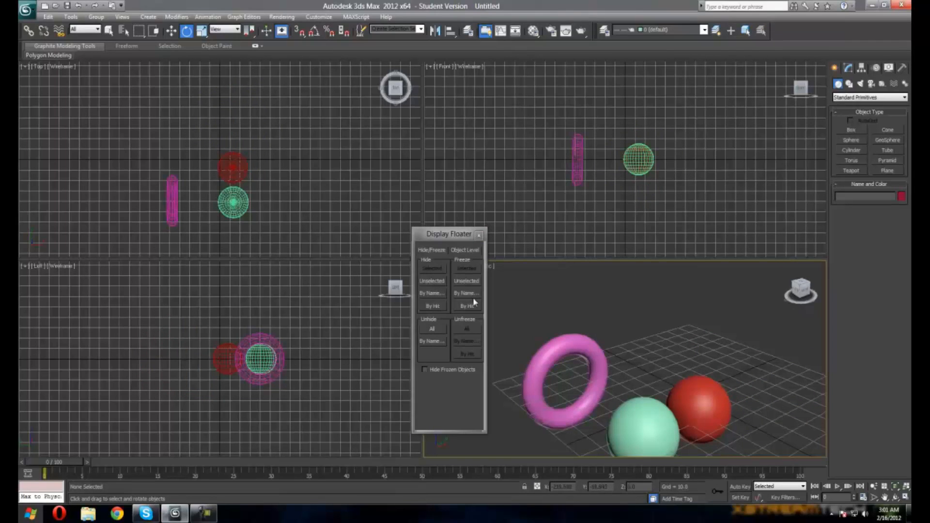
click(438, 328)
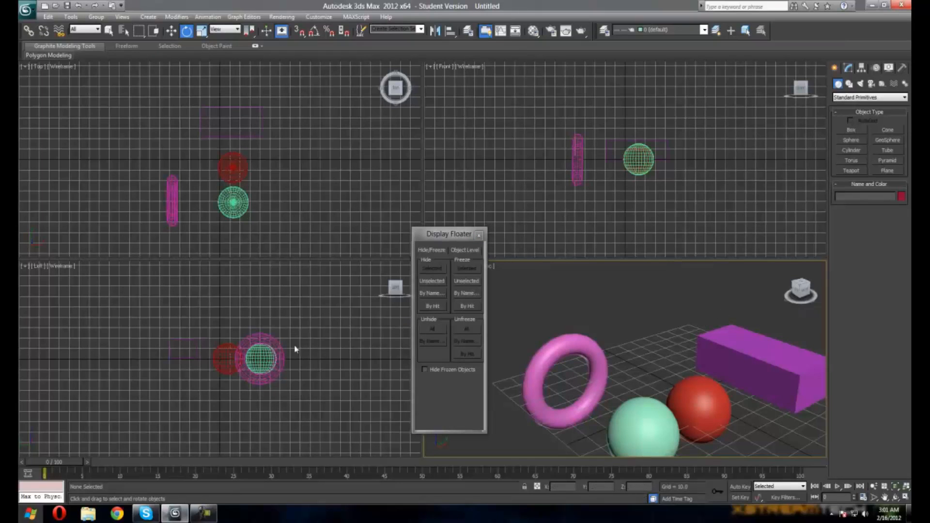
Select the green sphere and freeze it through the Display Floater
click(725, 355)
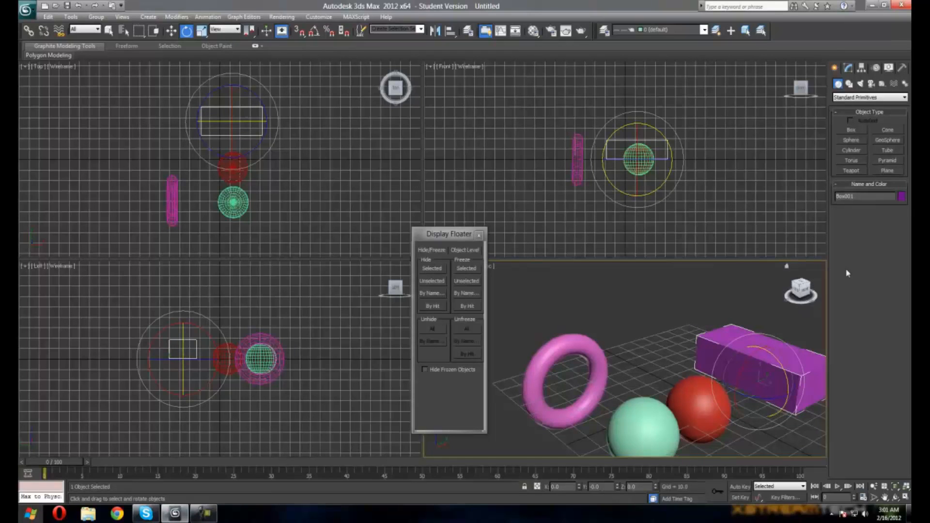
mouse_move(803, 286)
mouse_down()
mouse_move(791, 289)
mouse_move(802, 287)
mouse_up()
click(673, 347)
click(713, 354)
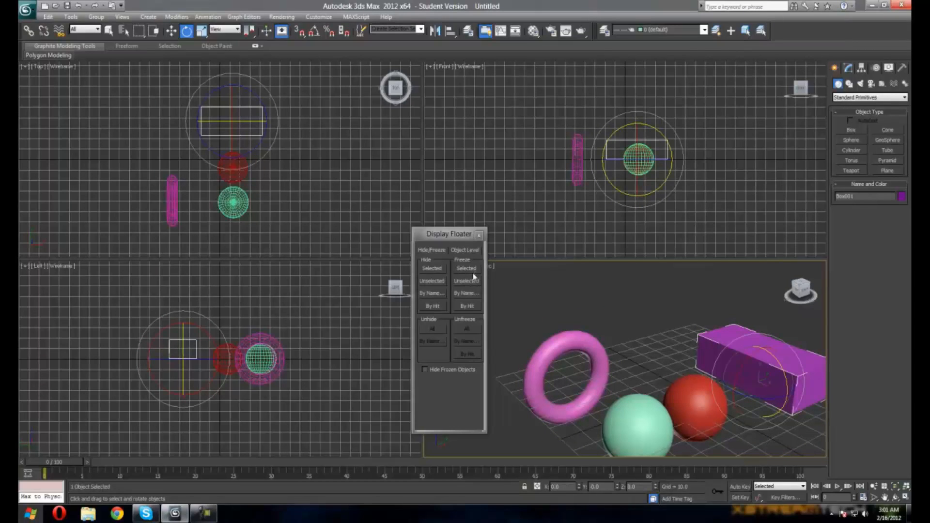
mouse_move(800, 289)
mouse_down()
mouse_move(794, 276)
mouse_move(795, 297)
mouse_move(798, 288)
mouse_up()
click(631, 421)
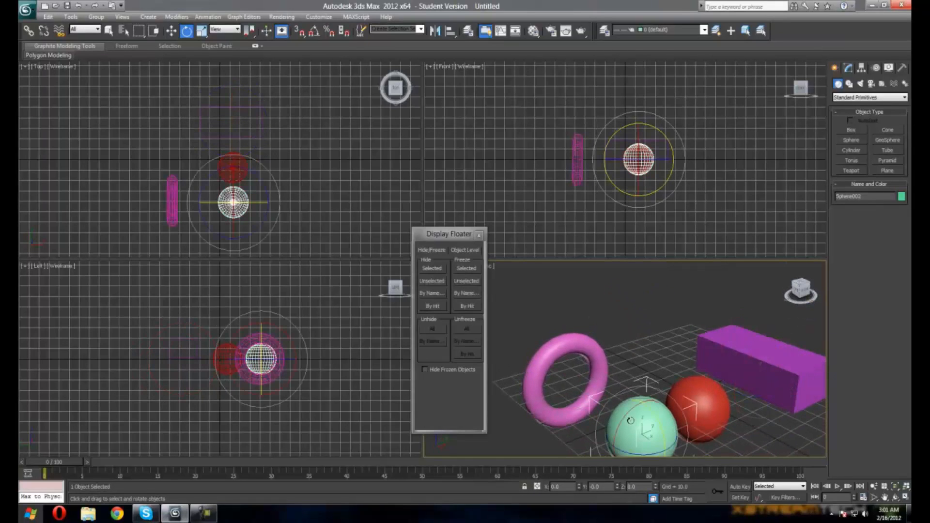
click(467, 273)
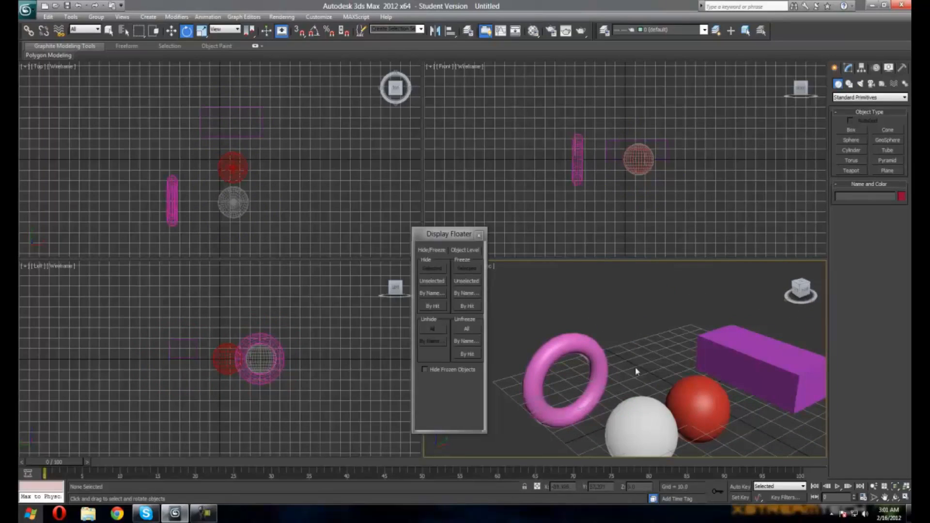
Freeze the red sphere as well and view the frozen pair from a lower angle
click(698, 408)
click(467, 270)
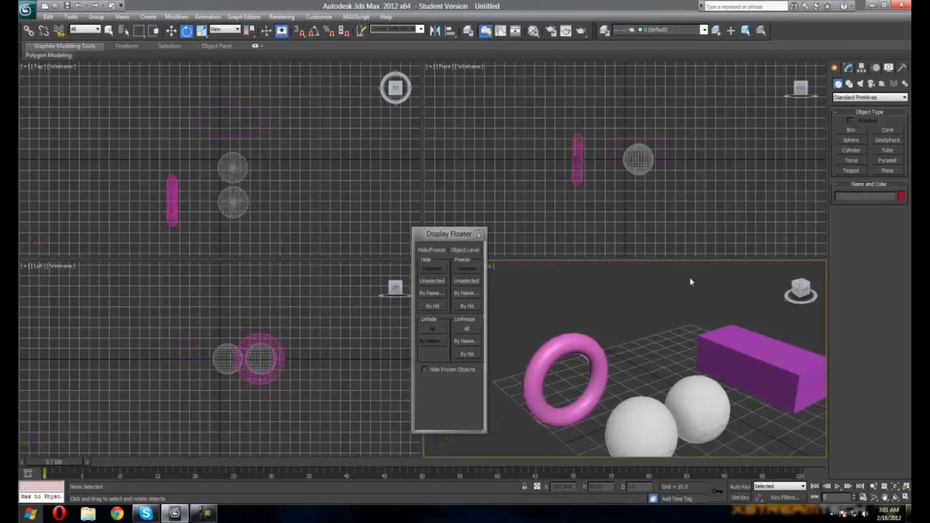
drag(800, 291, 685, 412)
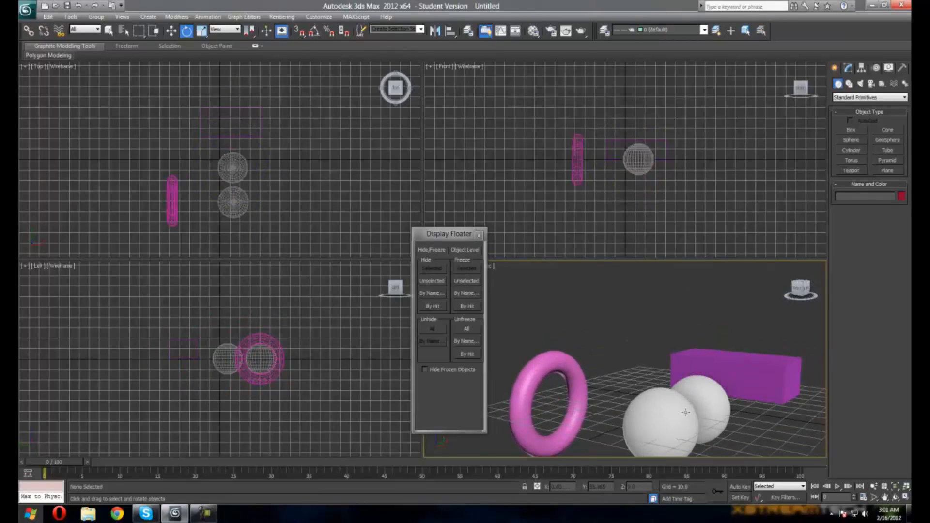
Unfreeze the green sphere and the red sphere one at a time with the Display Floater's Unfreeze By Hit option
drag(805, 288, 779, 305)
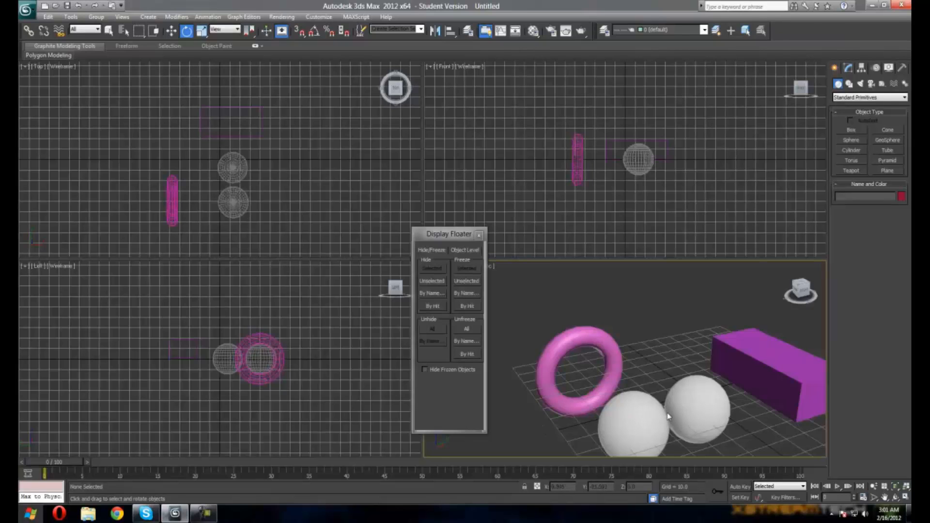
click(793, 295)
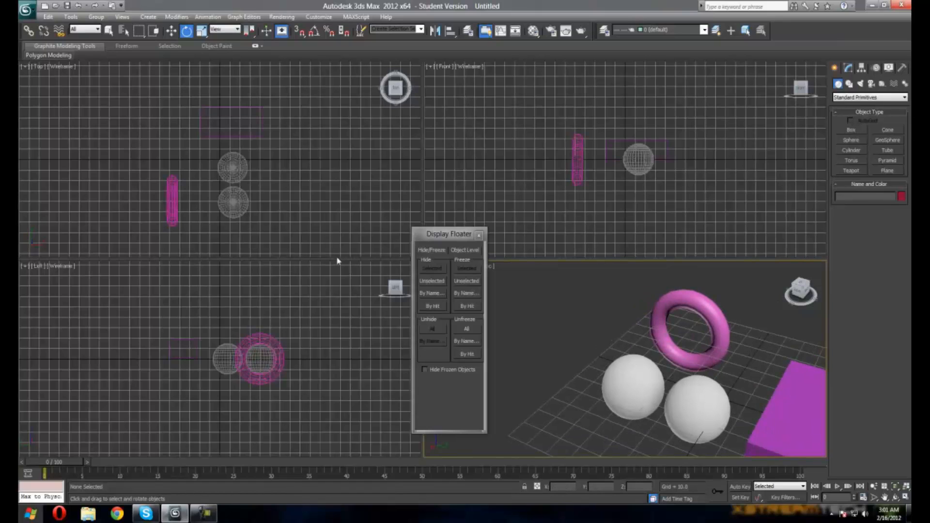
click(466, 354)
click(639, 387)
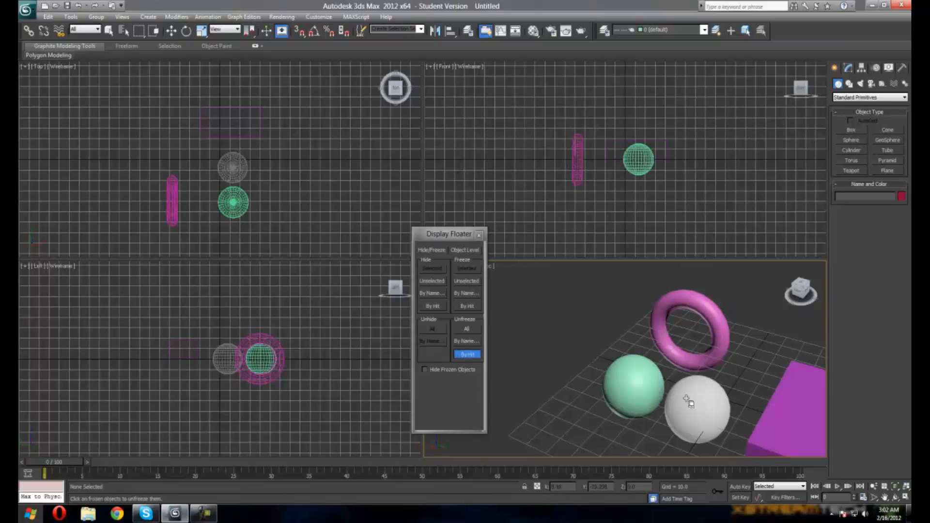
click(688, 401)
Select the red and green spheres alternately in the perspective view to check that they respond, ending on the green one
click(800, 289)
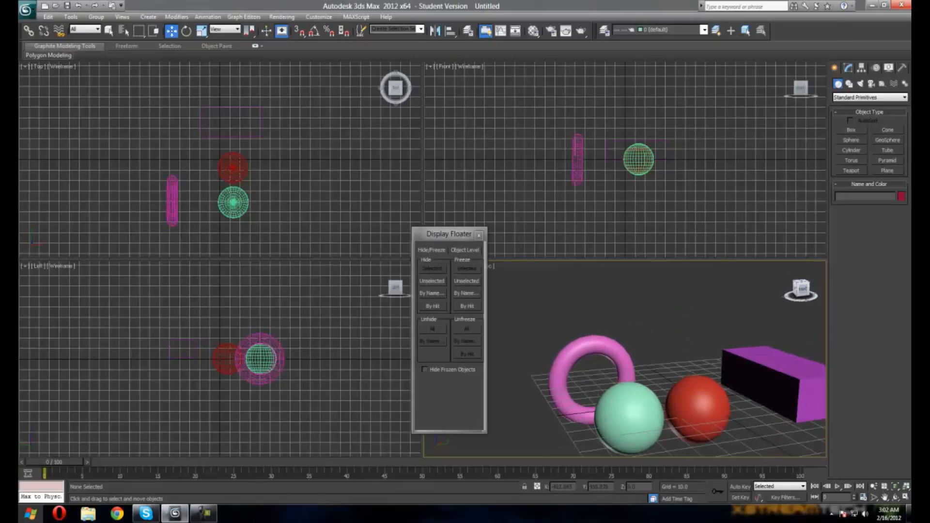
drag(801, 289, 793, 310)
click(705, 425)
click(617, 402)
click(693, 407)
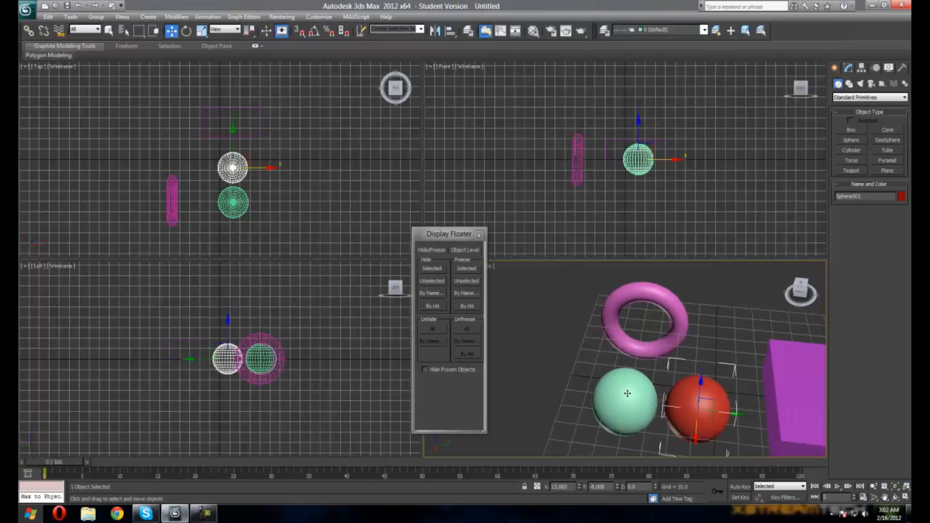
click(627, 393)
click(693, 395)
click(628, 400)
click(689, 404)
click(644, 403)
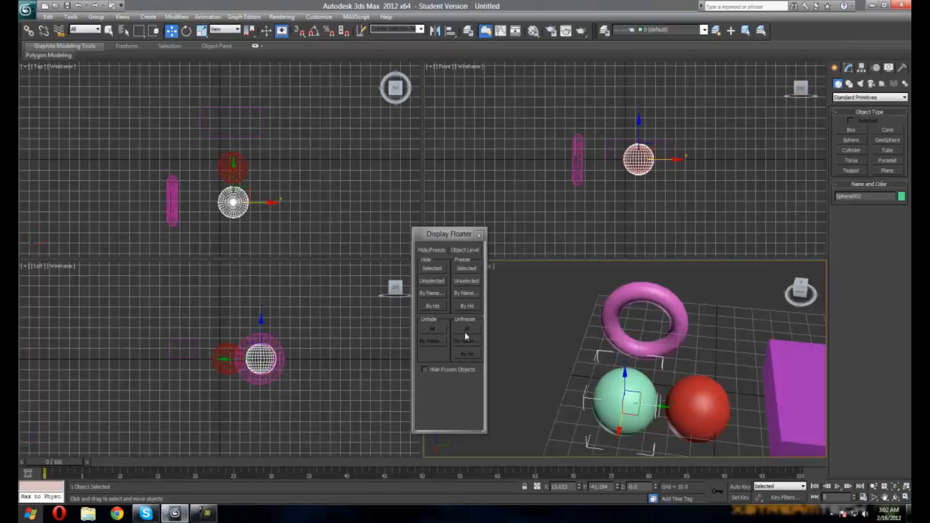
Freeze the green and red spheres individually, and unfreeze all objects with Hide Frozen Objects turned on
click(467, 268)
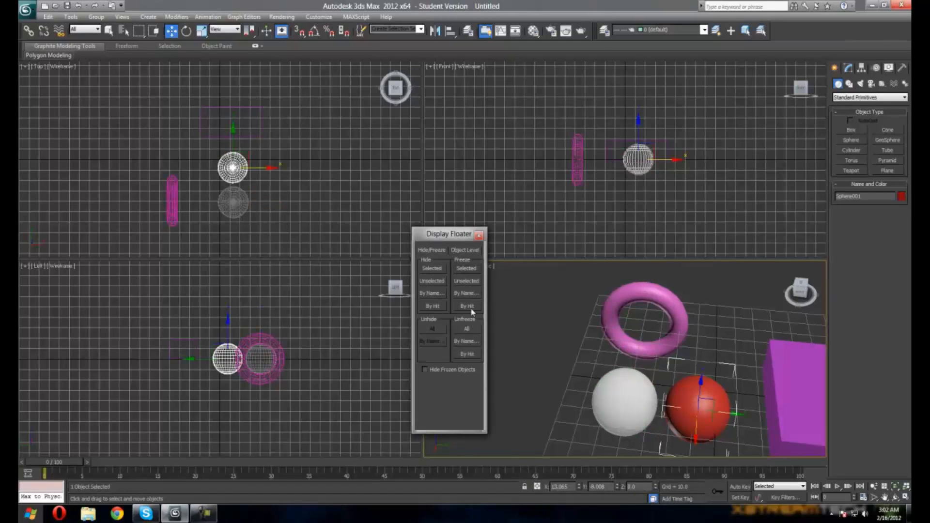
click(465, 269)
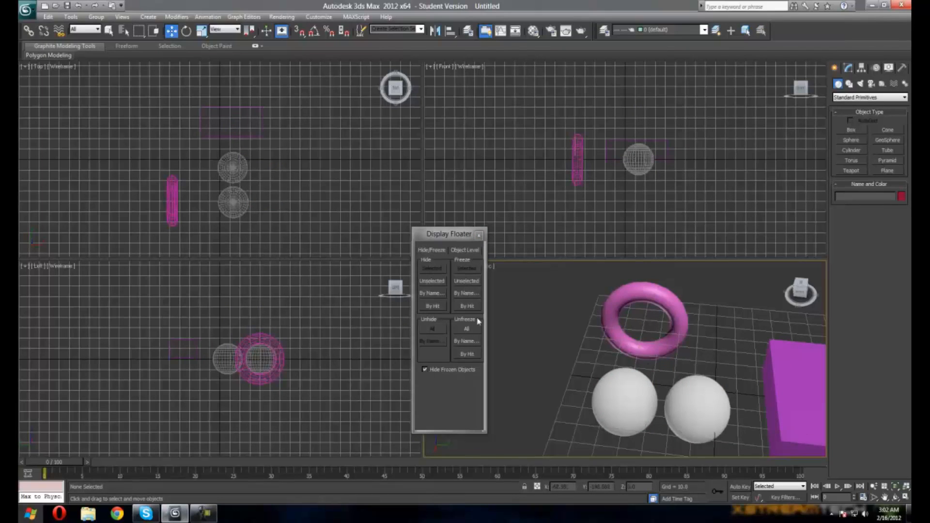
click(467, 329)
click(425, 370)
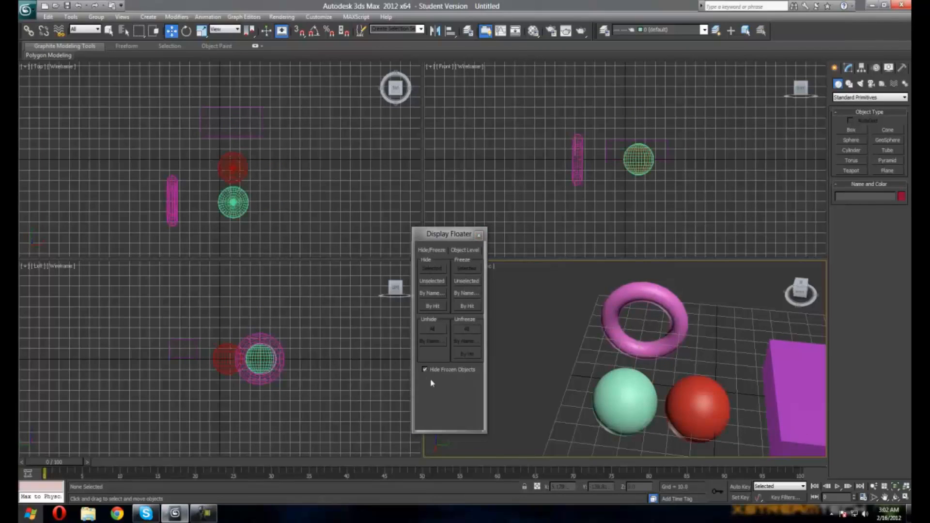
Select both spheres together and freeze them with Hide Frozen Objects active, and unfreeze all objects again
click(649, 407)
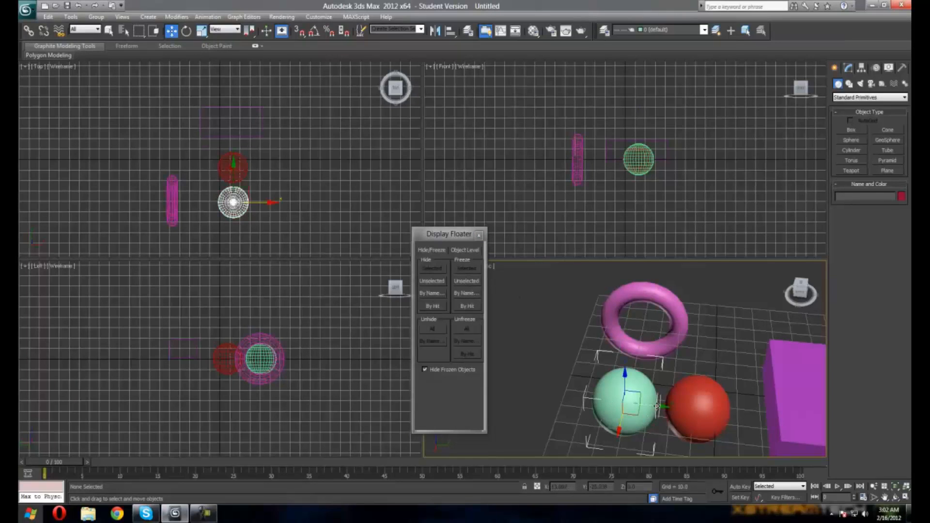
ctrl+click(720, 409)
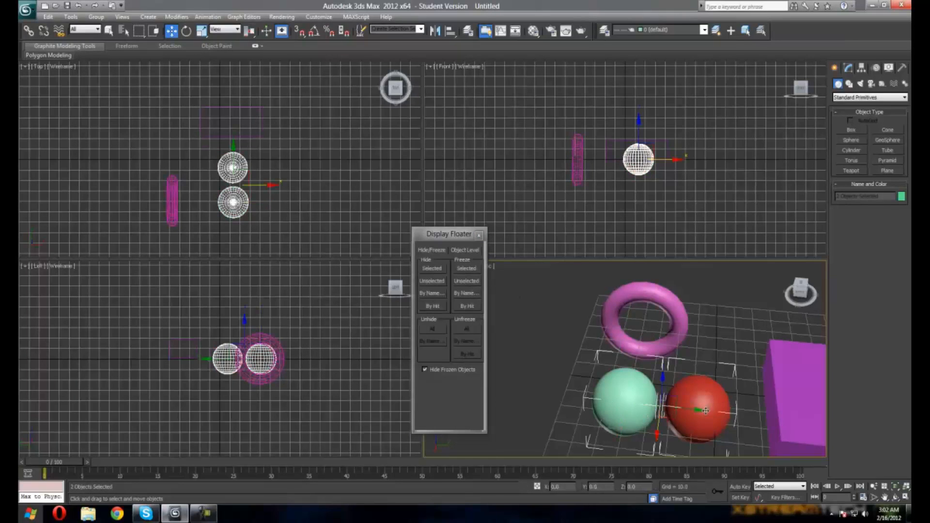
click(469, 270)
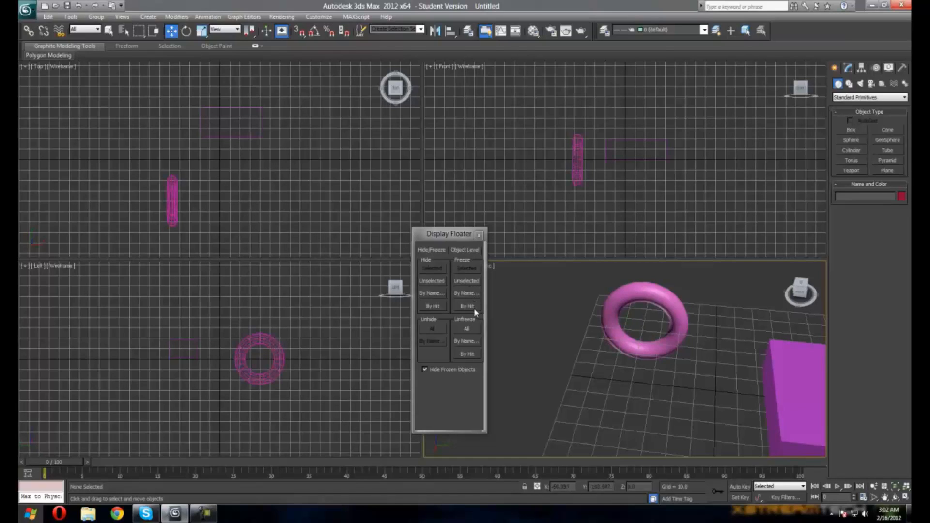
click(467, 329)
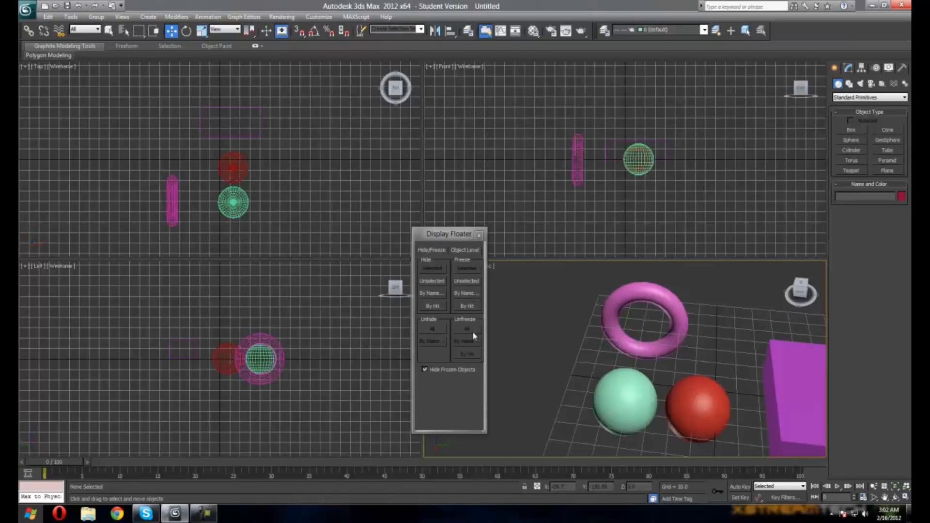
Select the purple box and the torus in turn in the perspective view, and close the Display Floater
click(802, 296)
click(740, 334)
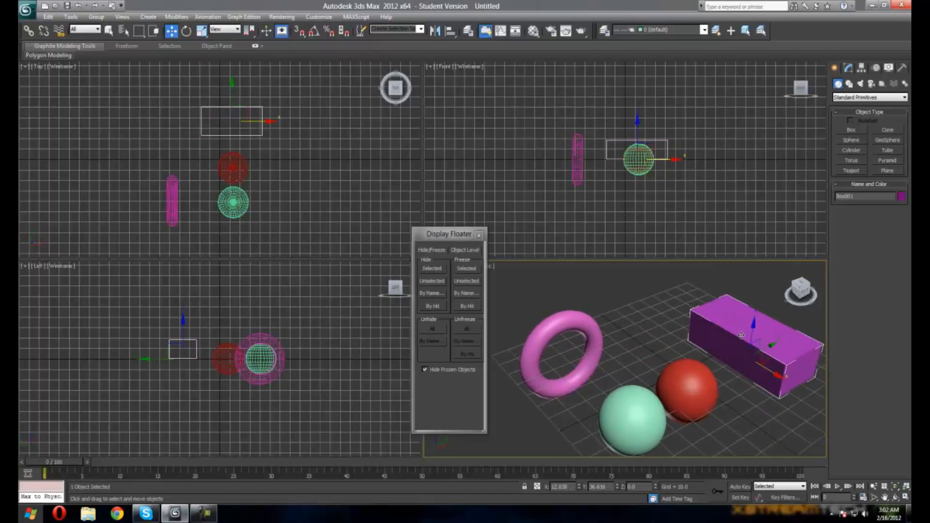
click(583, 360)
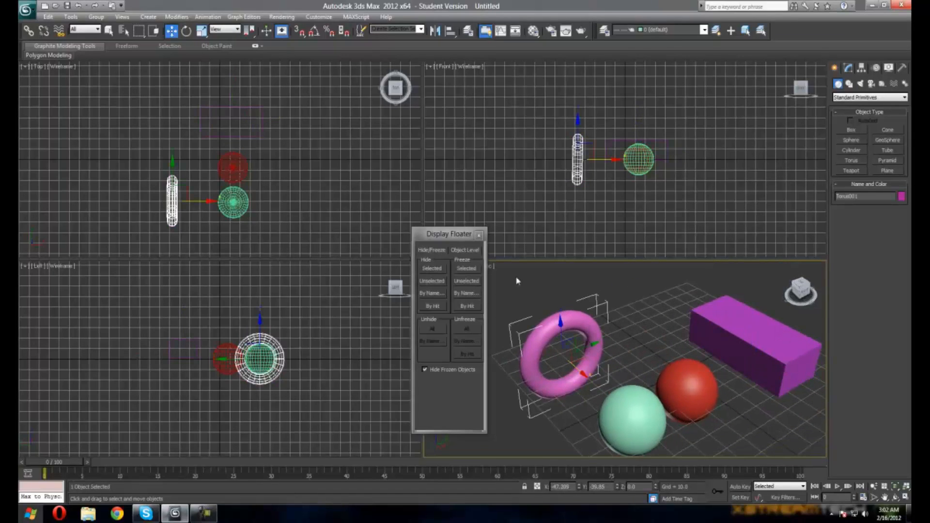
click(478, 236)
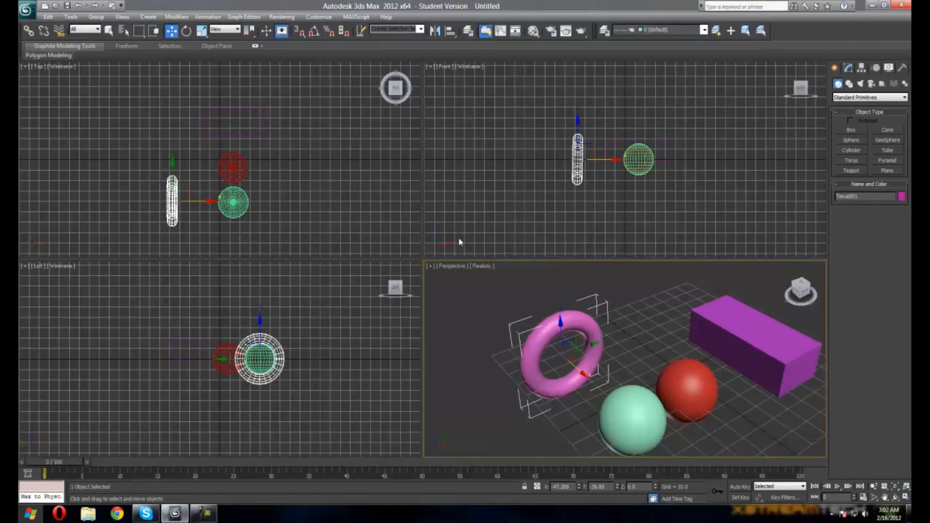
Show the floating toolbars and move the Animation Layers toolbar away from the other toolbars, below Brush Presets
click(704, 30)
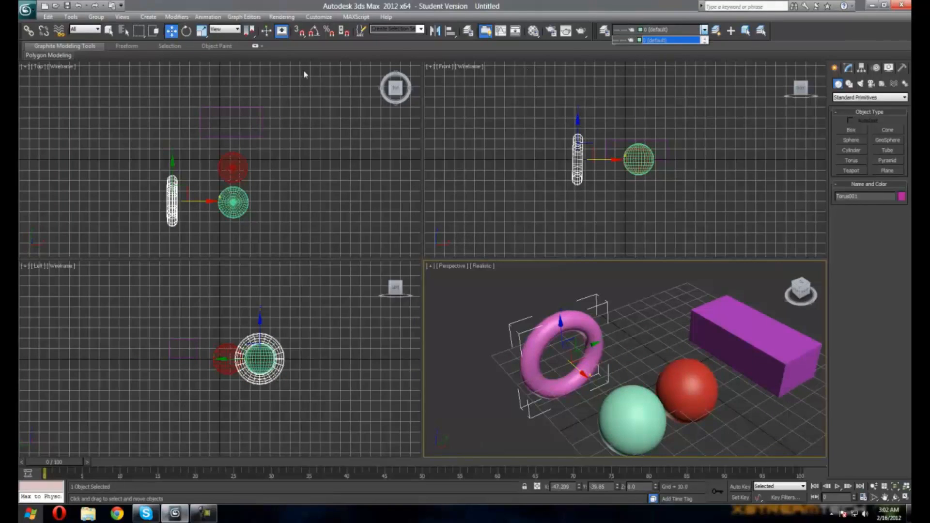
click(121, 18)
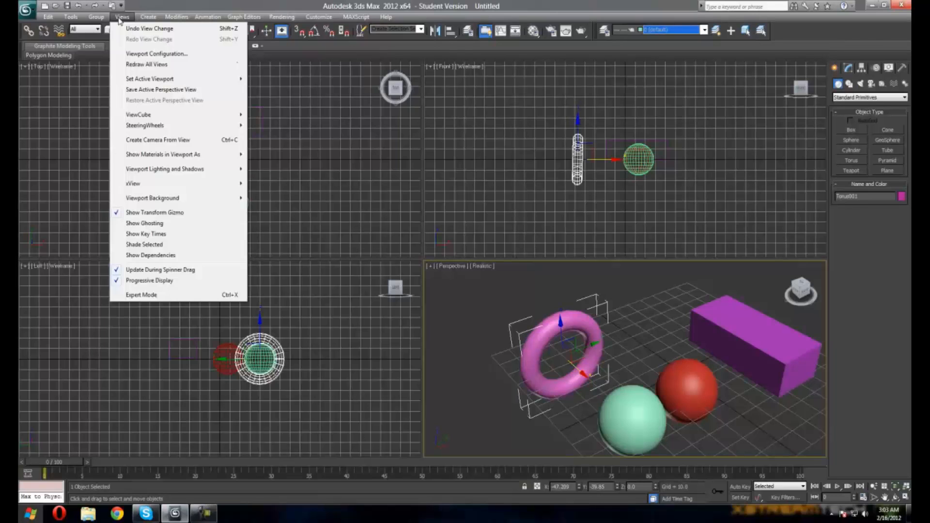
mouse_move(308, 18)
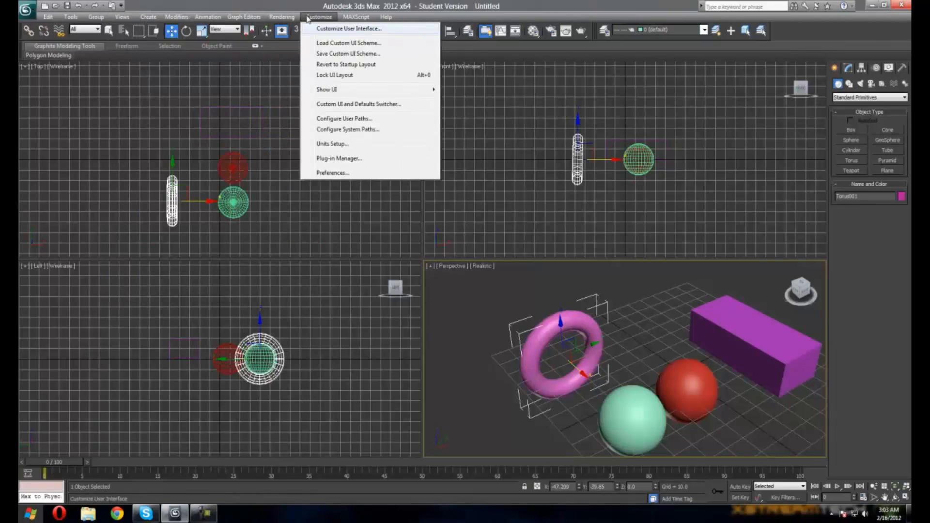
mouse_move(326, 89)
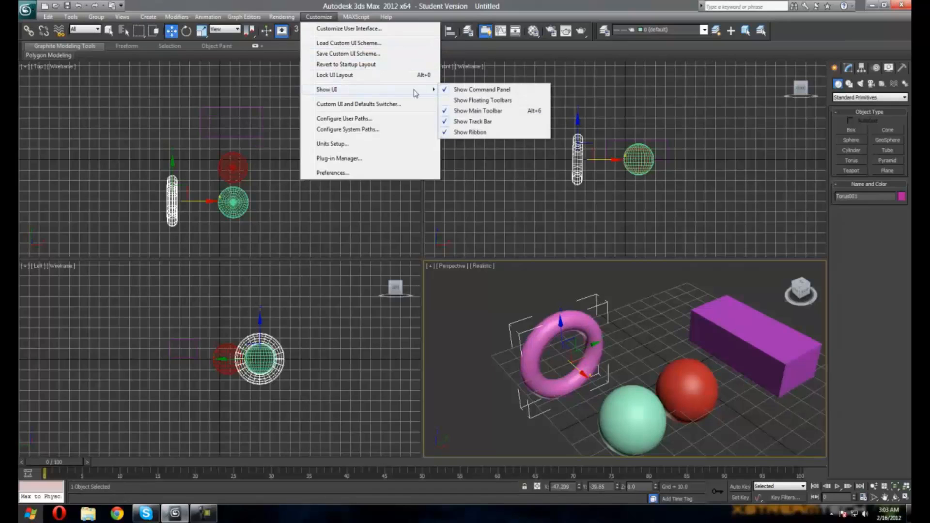
click(473, 100)
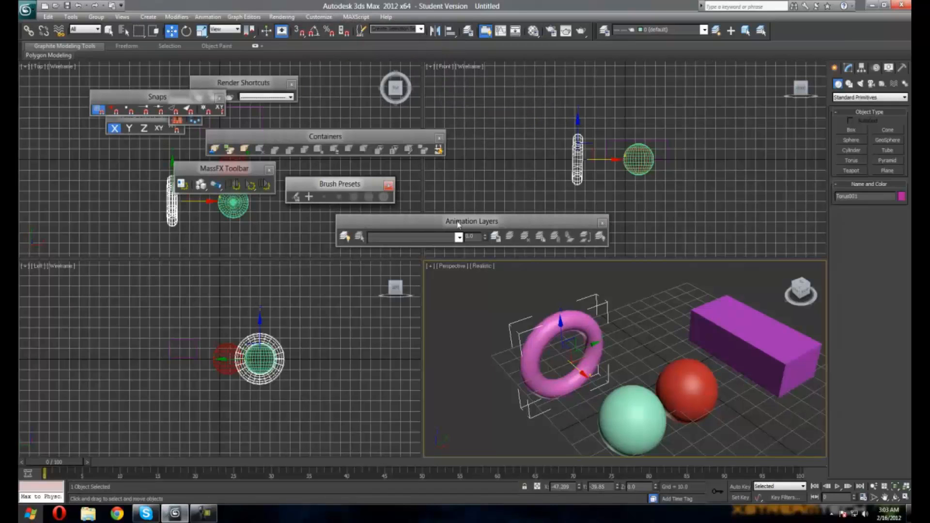
drag(458, 224, 304, 236)
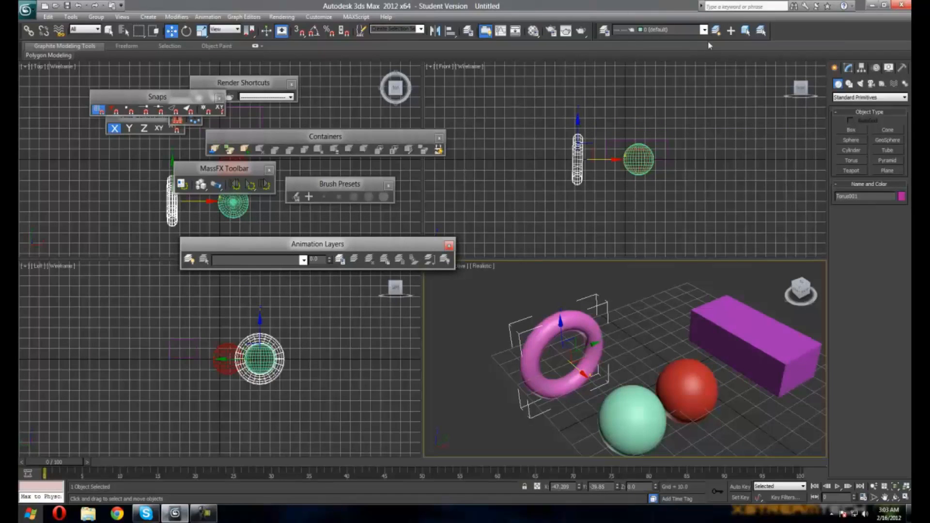
Dock the Render Shortcuts toolbar beneath the ribbon, and undock the Layers toolbar so it floats over the viewports
click(246, 85)
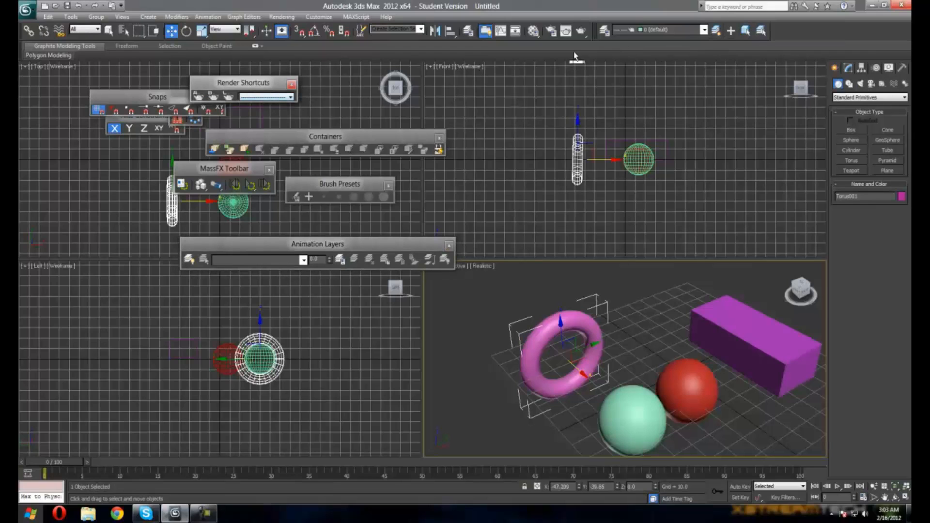
click(601, 32)
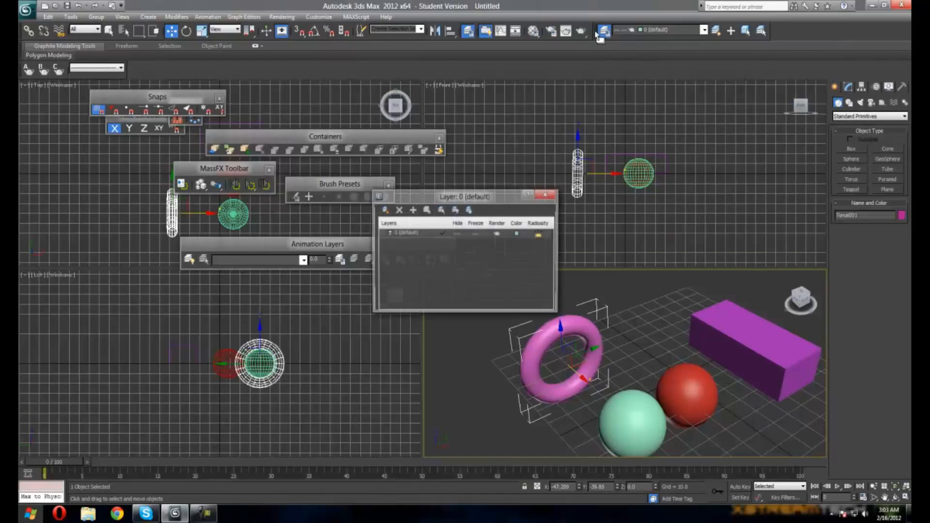
click(545, 194)
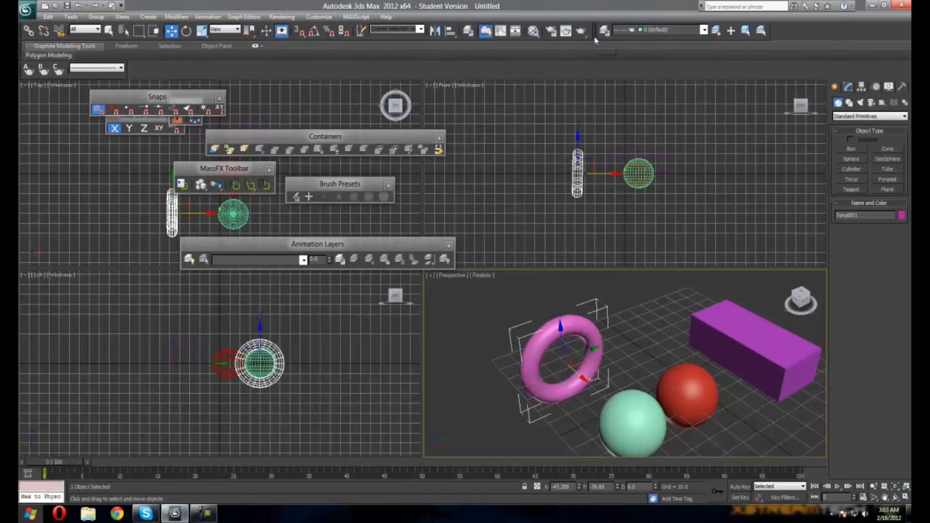
drag(510, 155, 462, 178)
Close the Containers, Animation Layers, Brush Presets, MassFX, Snaps, Extras and Axis Constraints floating toolbars, keeping only Layers
click(440, 138)
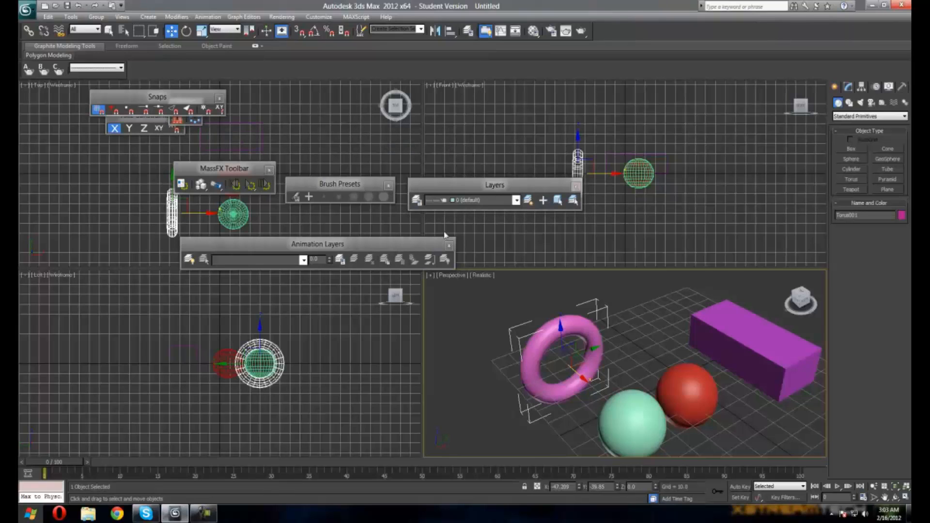
click(449, 245)
click(389, 185)
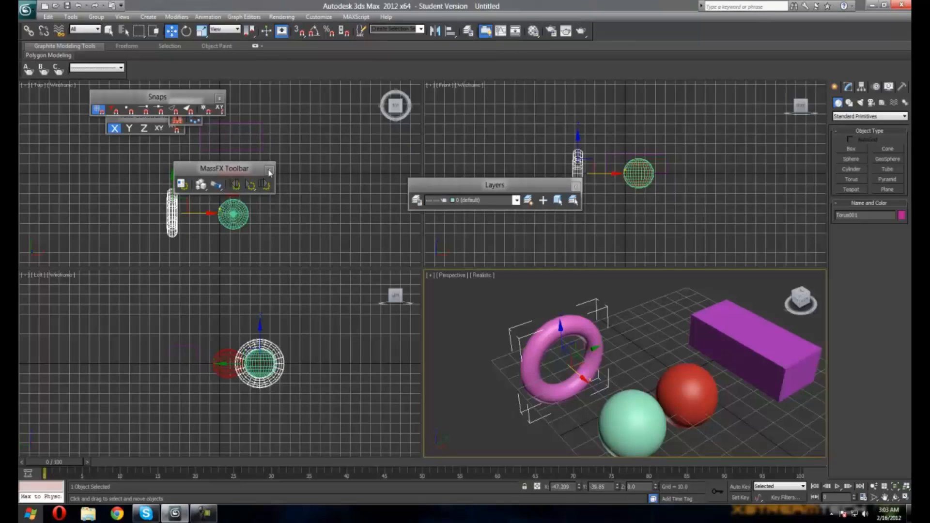
click(269, 170)
click(219, 99)
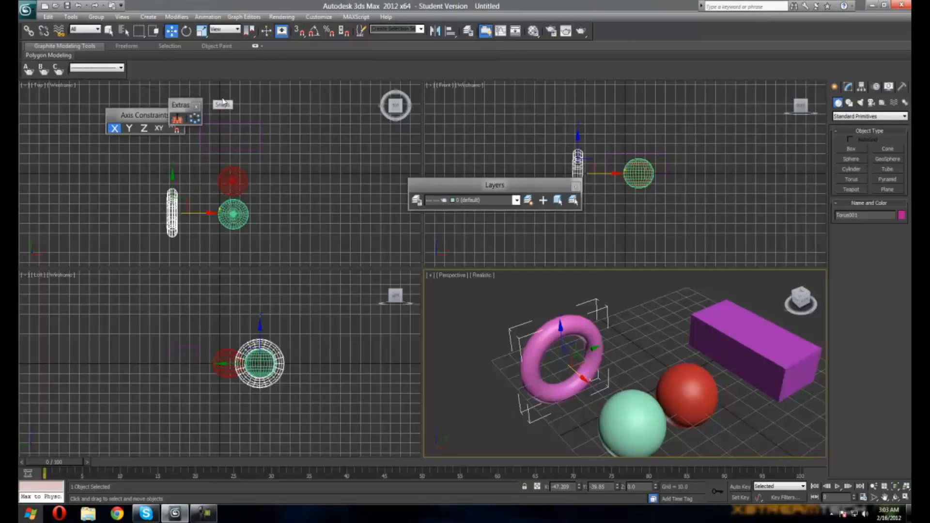
click(197, 106)
click(181, 115)
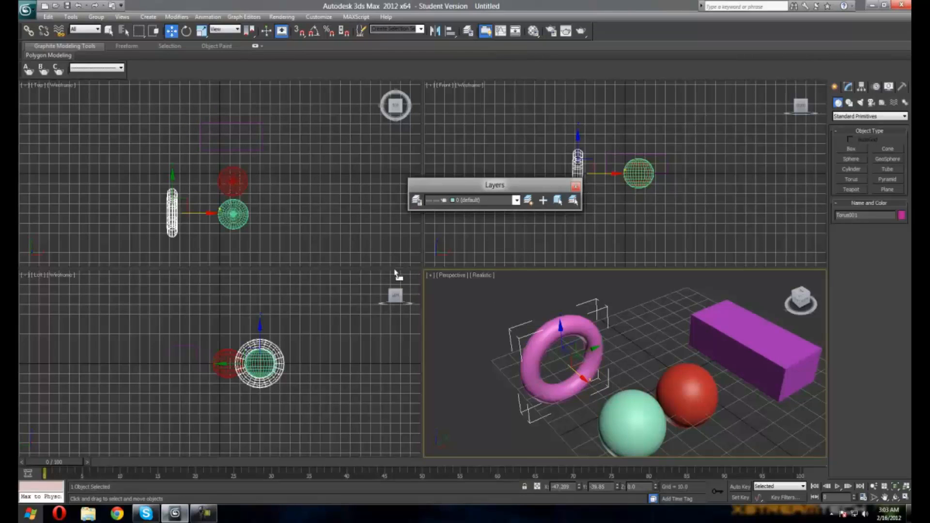
Dock the floating Layers toolbar back at the end of the main toolbar row
drag(395, 273, 395, 274)
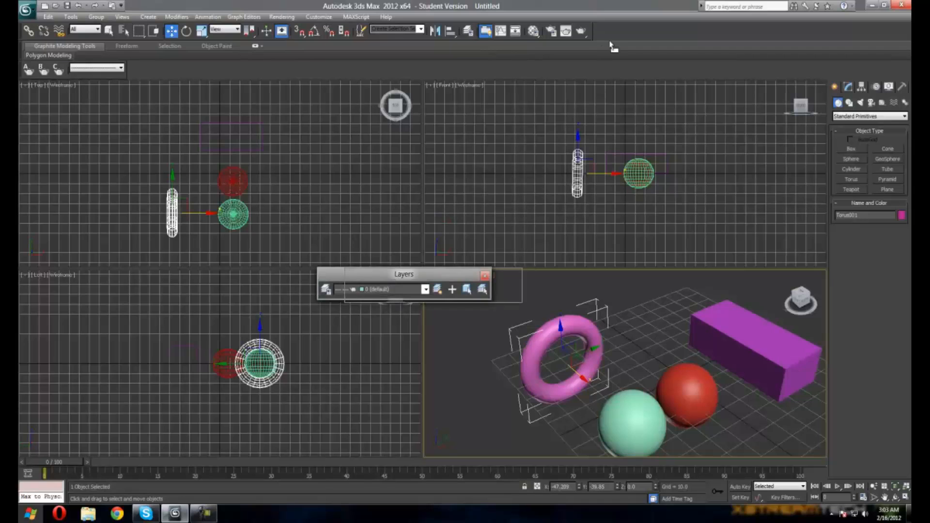
drag(613, 46, 642, 38)
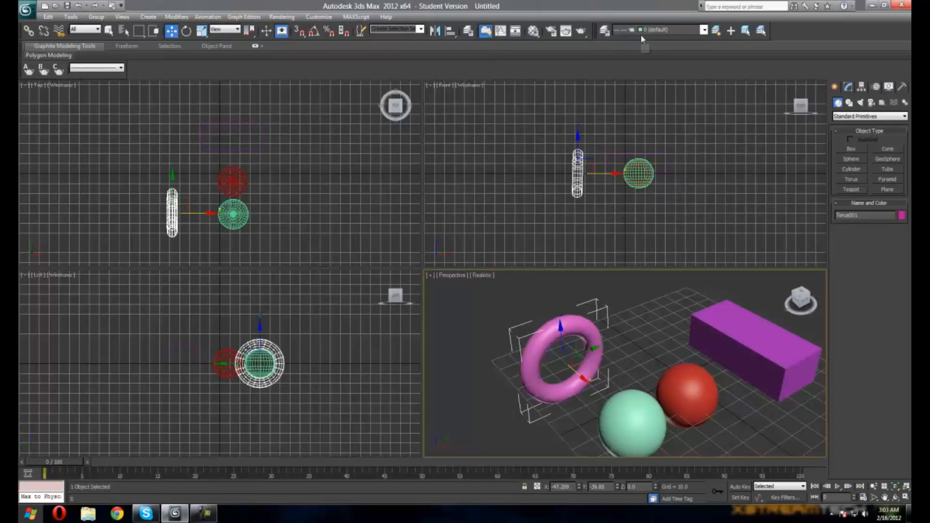
drag(802, 296, 784, 297)
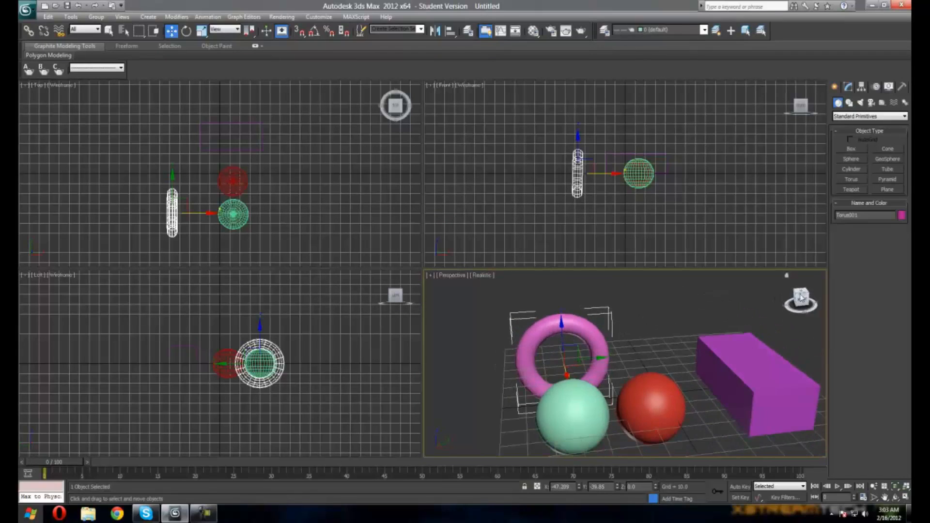
Choose 0 (default) from the list of layers, and clear the object selection
click(703, 31)
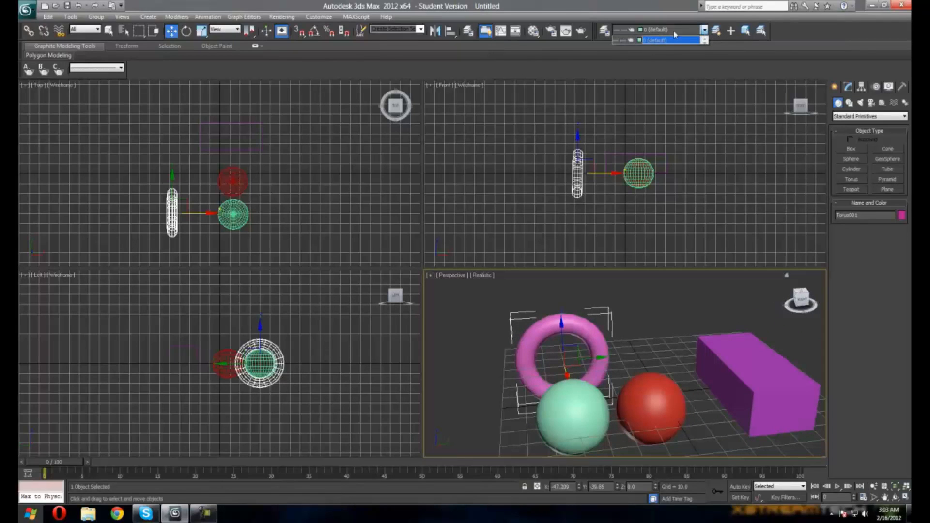
click(660, 40)
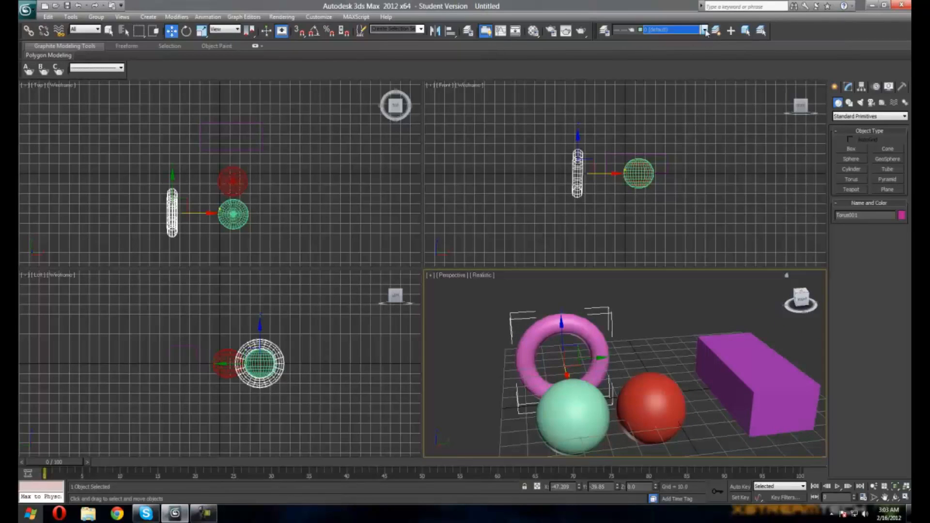
click(660, 389)
click(630, 358)
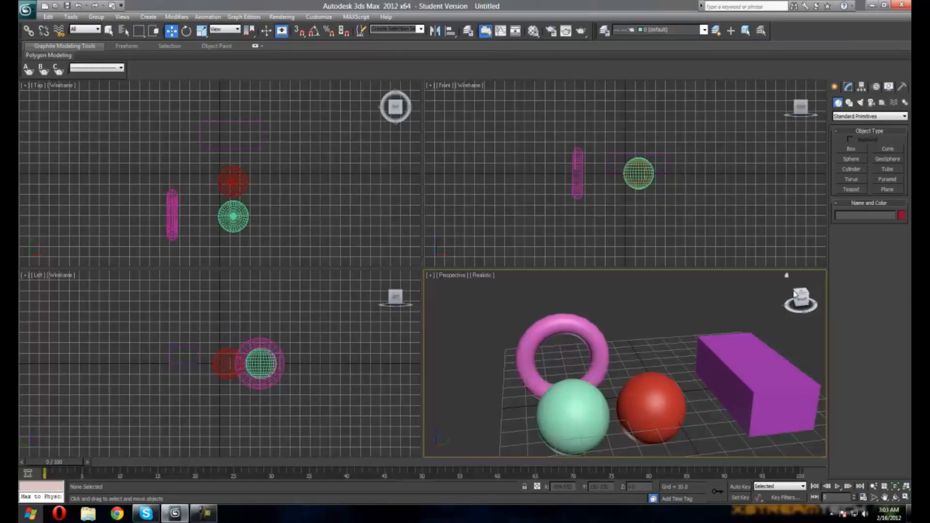
Create a new layer named LayerBox and assign the purple box to it
drag(801, 300, 816, 302)
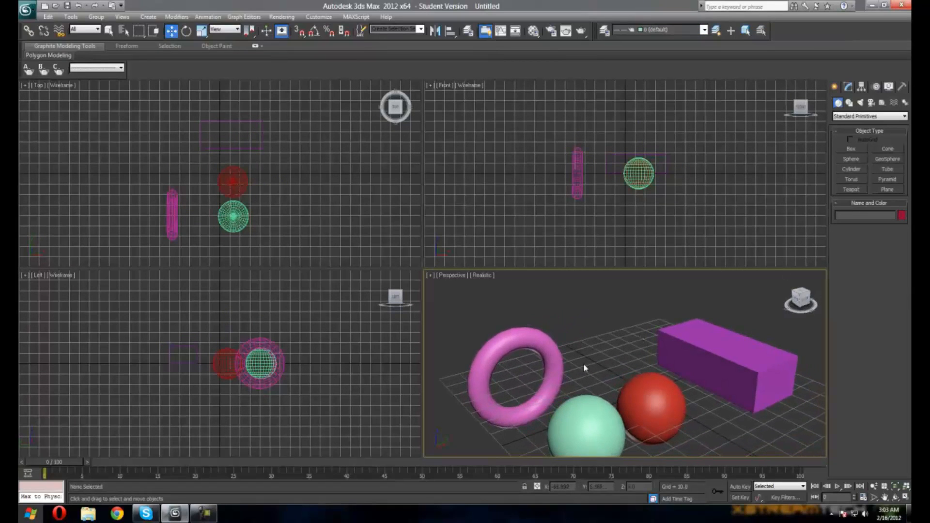
click(717, 32)
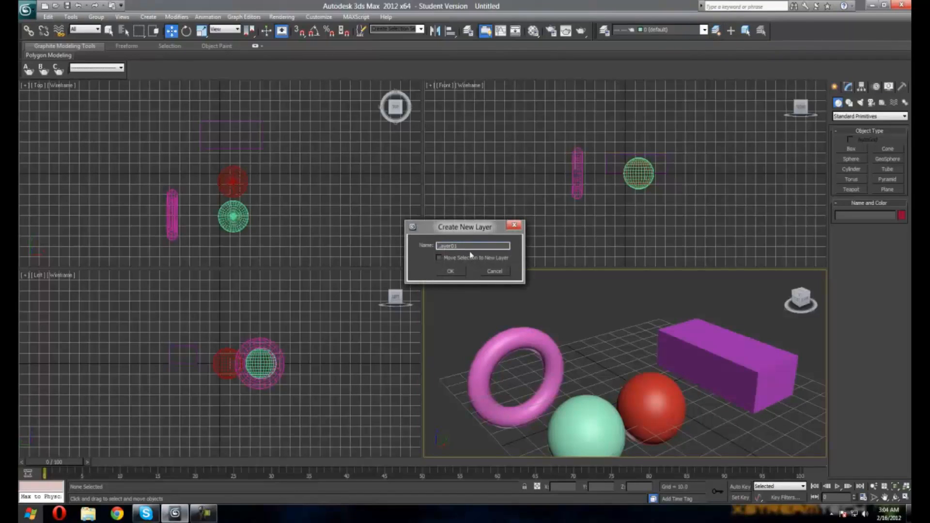
double_click(489, 247)
key(BackSpace)
click(450, 271)
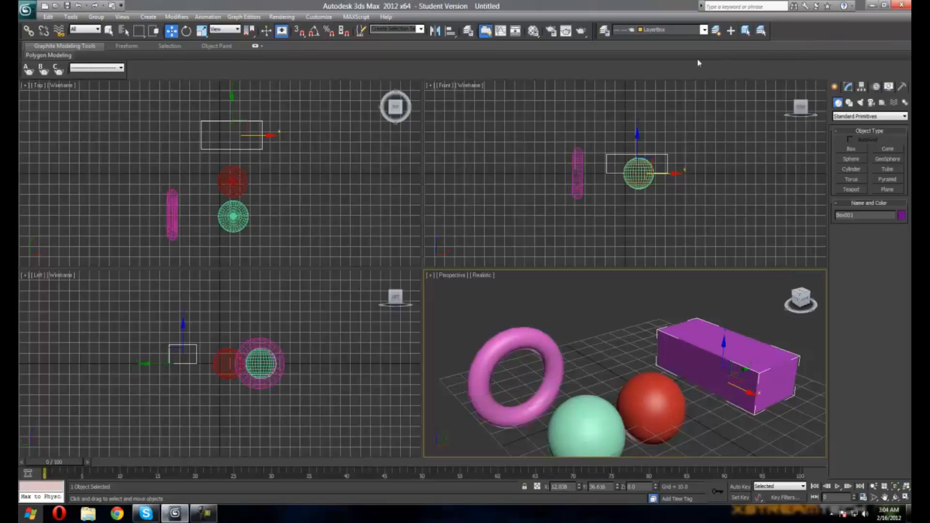
Make 0 (default) the current layer and select all the objects in it
click(681, 32)
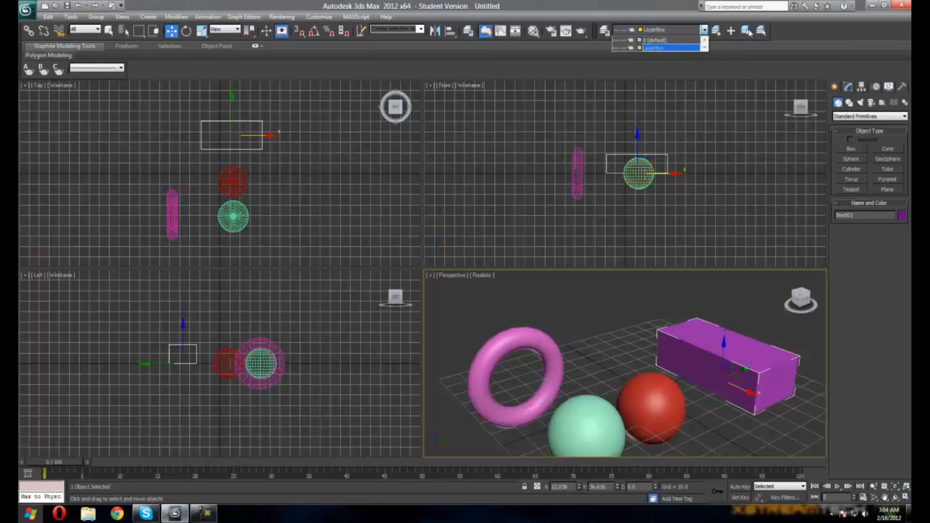
click(771, 29)
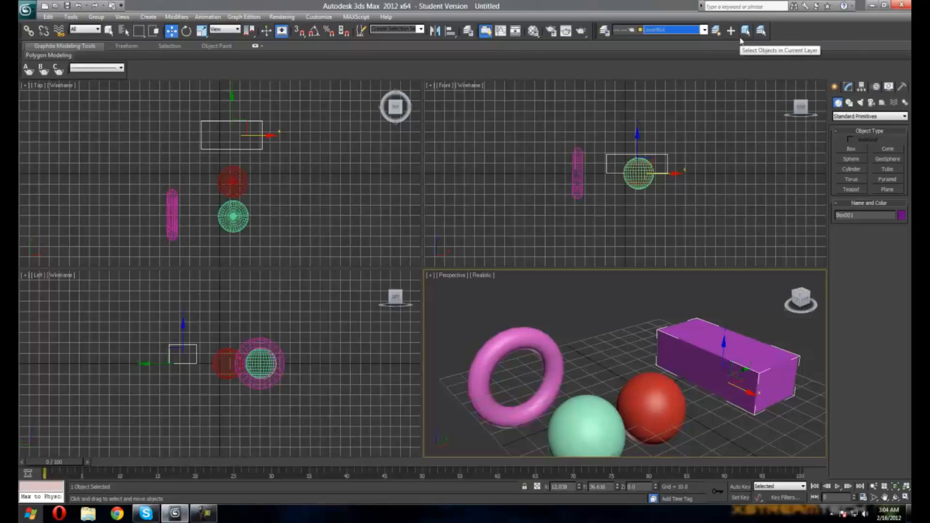
click(677, 31)
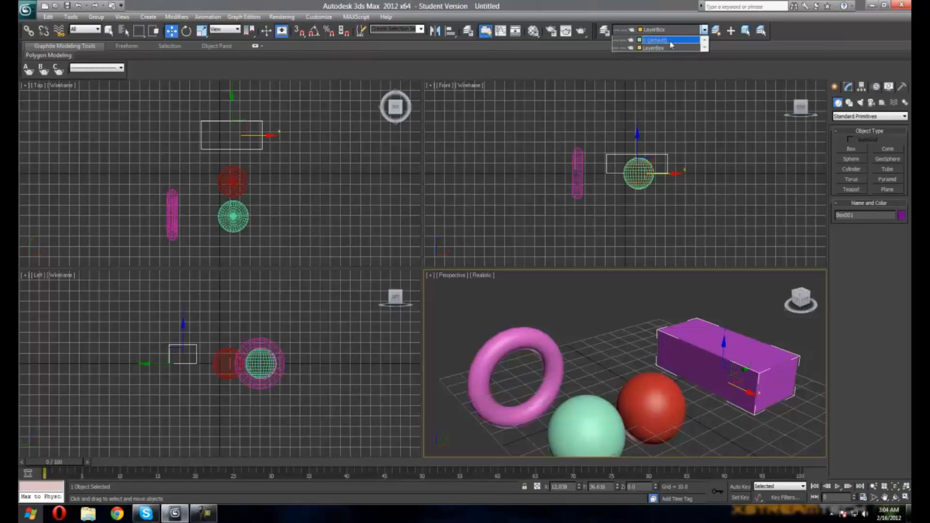
click(657, 40)
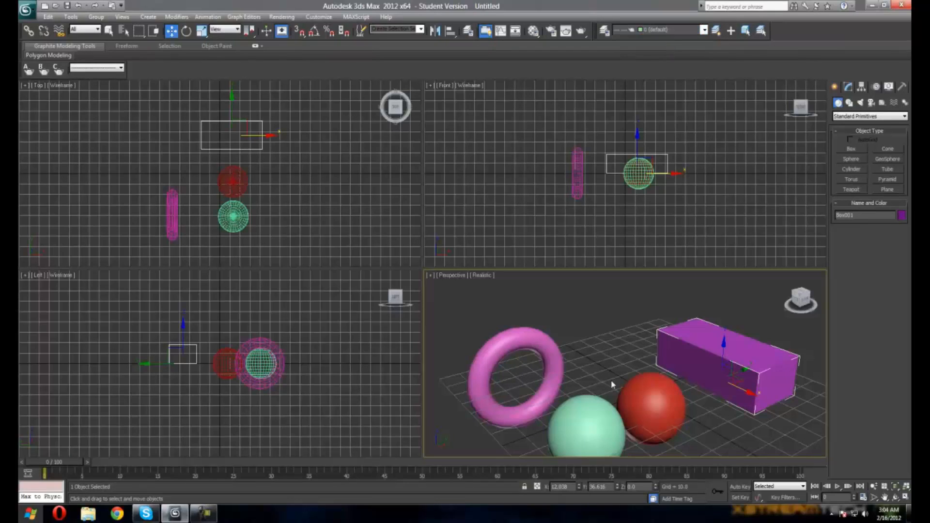
click(745, 30)
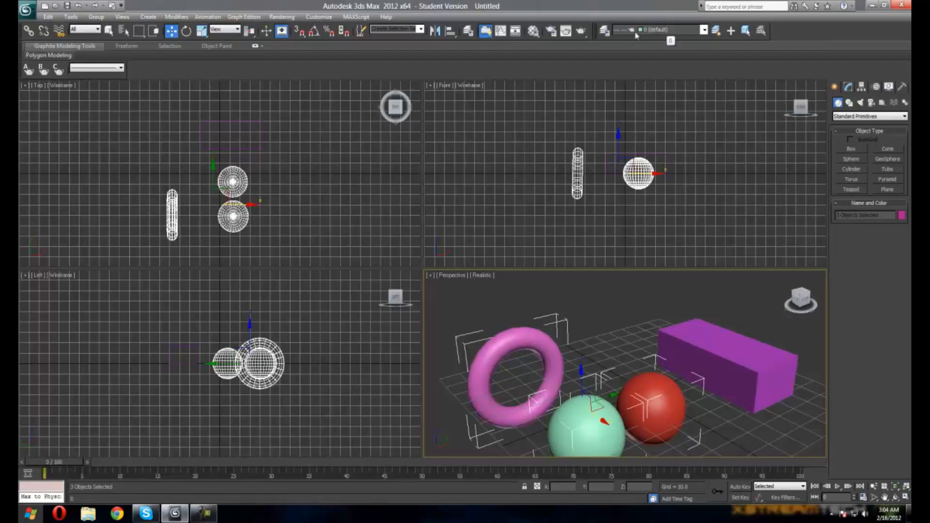
Make LayerBox the current layer and select its objects, then clear the selection
click(652, 30)
click(648, 49)
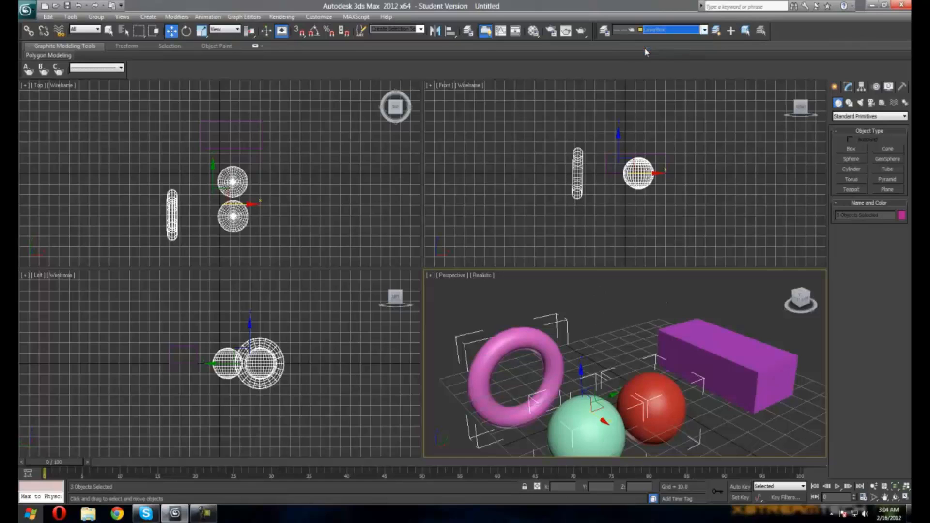
click(745, 30)
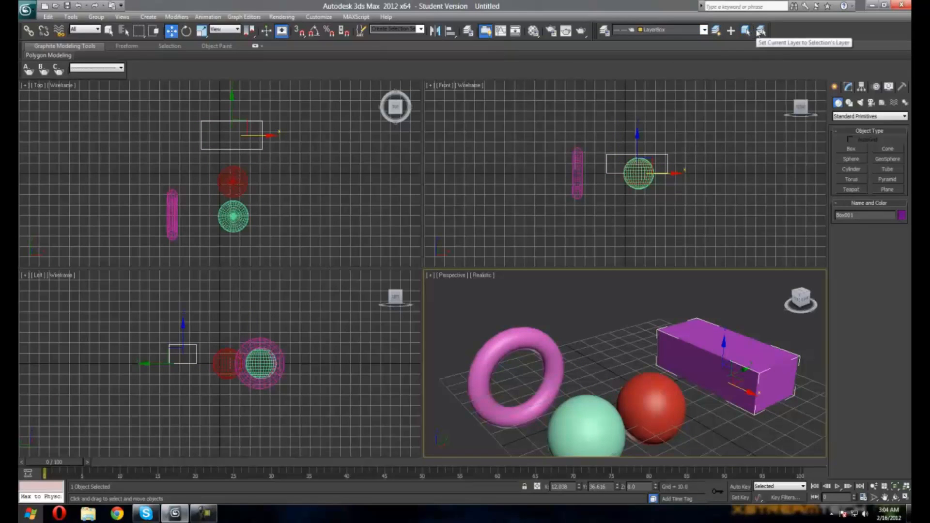
click(724, 302)
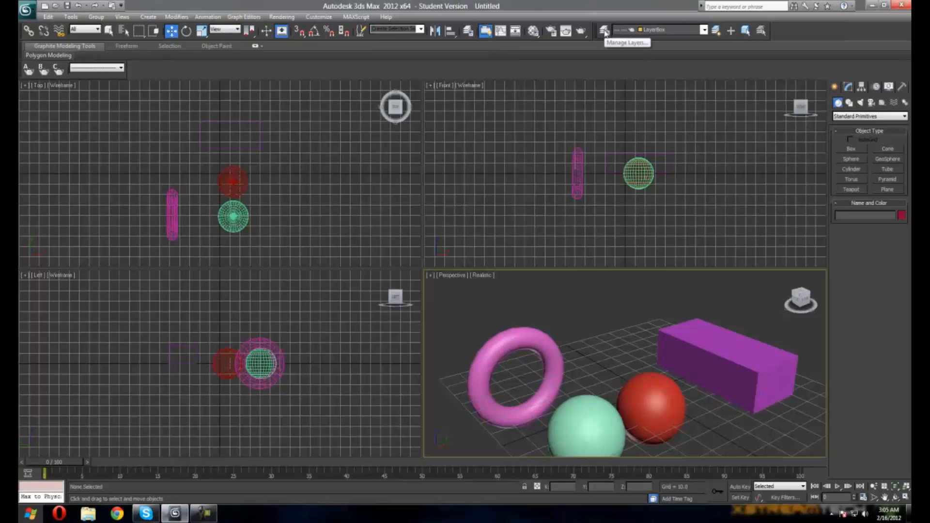
Open the layer manager and expand the LayerBox and 0 (default) layers to list their objects
click(604, 31)
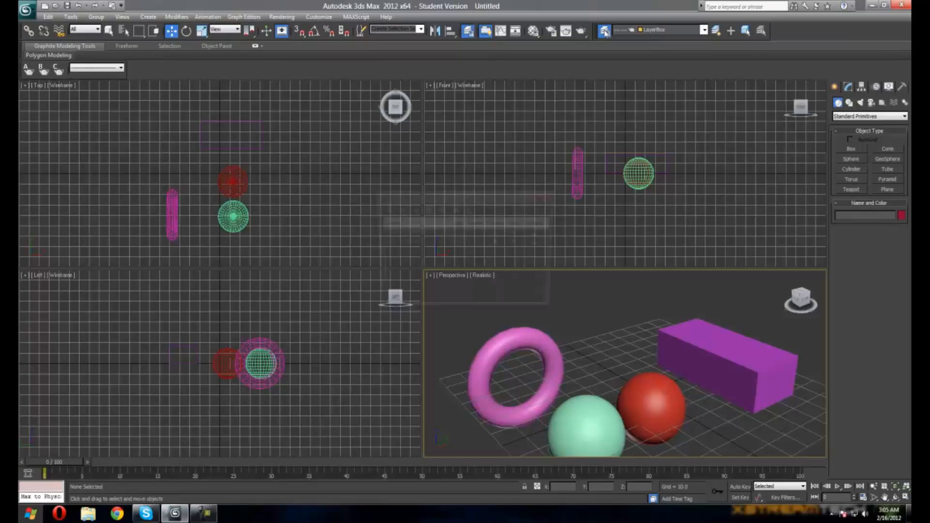
drag(440, 204, 348, 266)
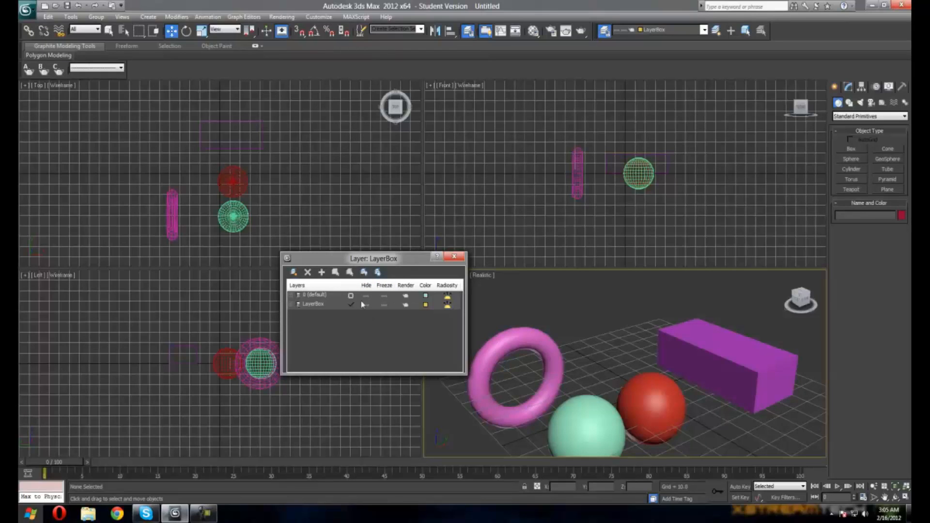
click(641, 398)
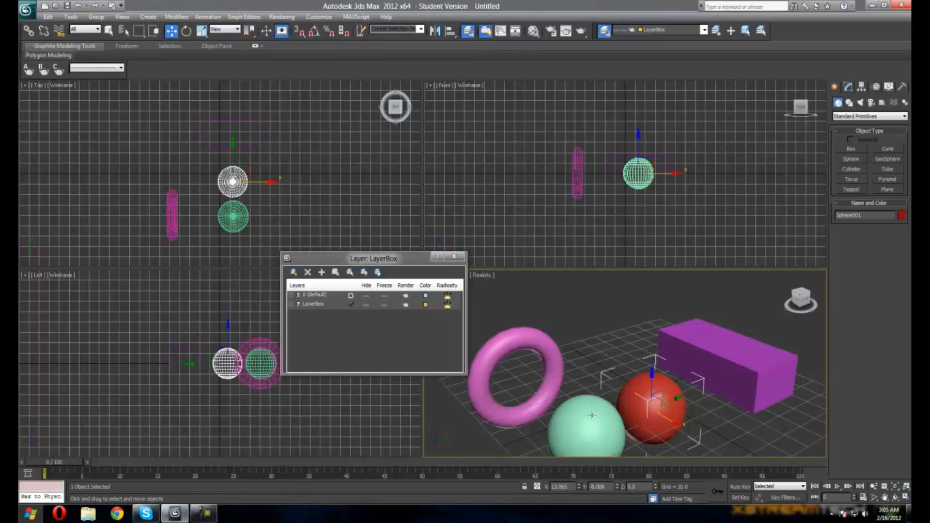
click(593, 415)
click(702, 397)
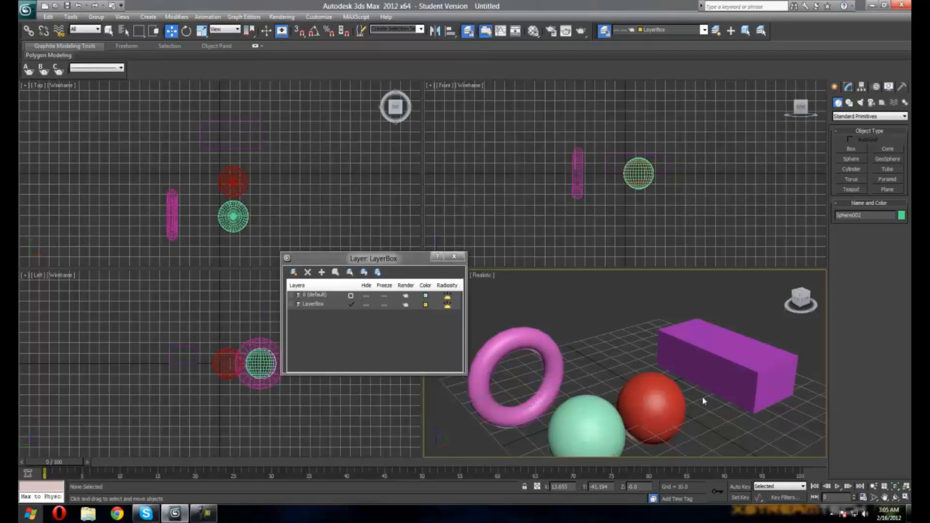
click(291, 305)
click(291, 295)
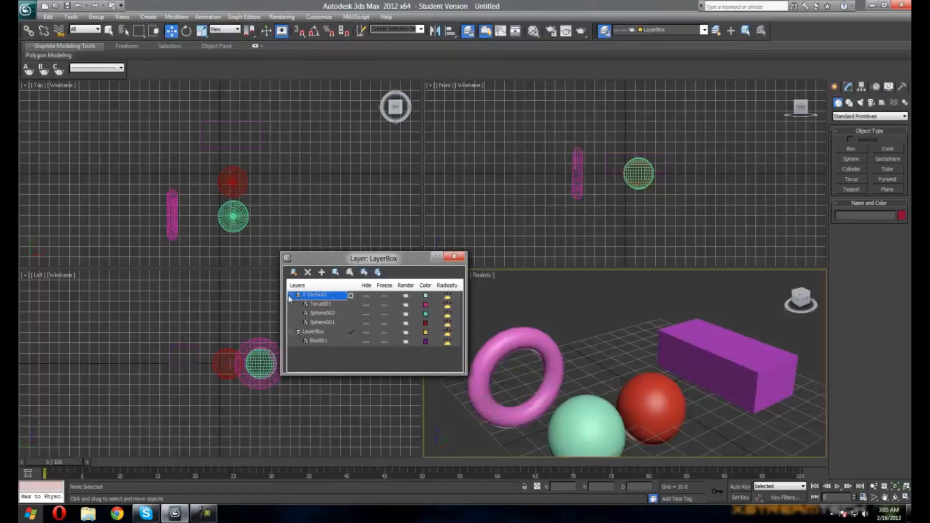
right_click(306, 367)
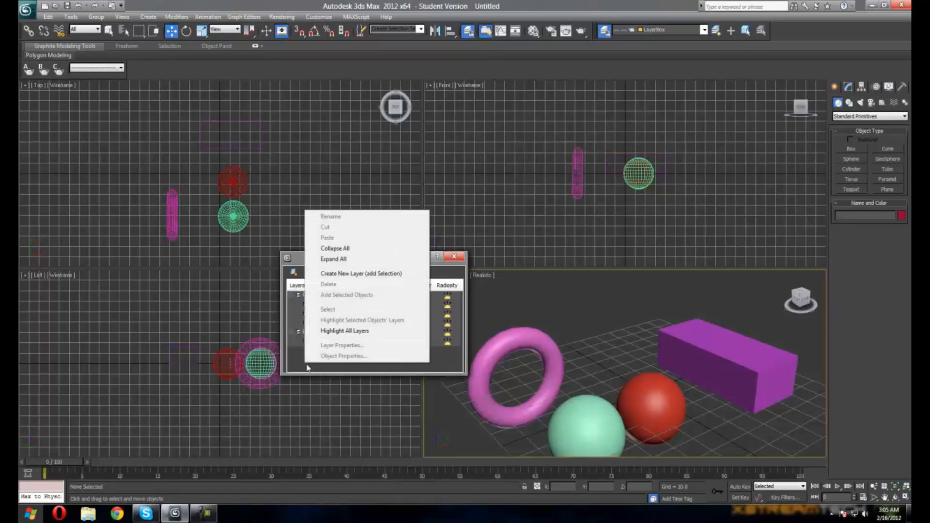
click(303, 364)
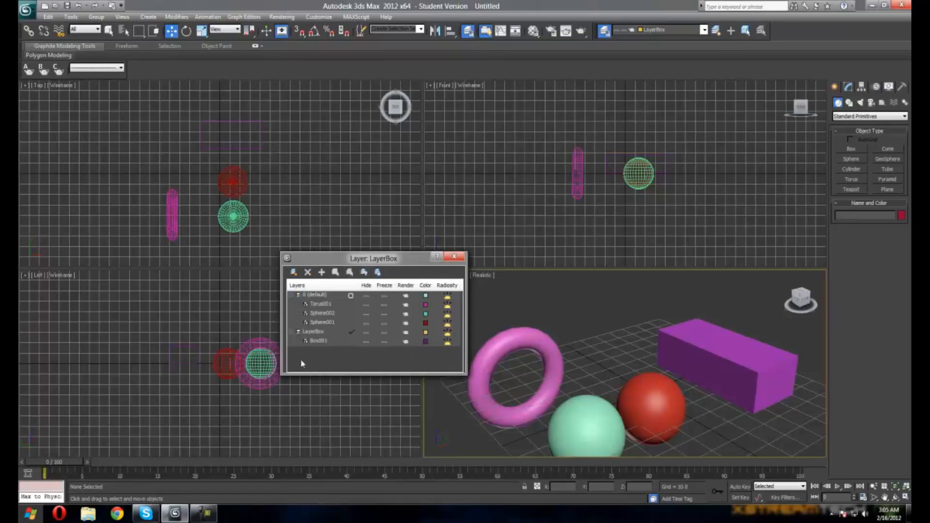
Create another layer in the layer manager and name it LayerBalls
click(293, 273)
click(314, 332)
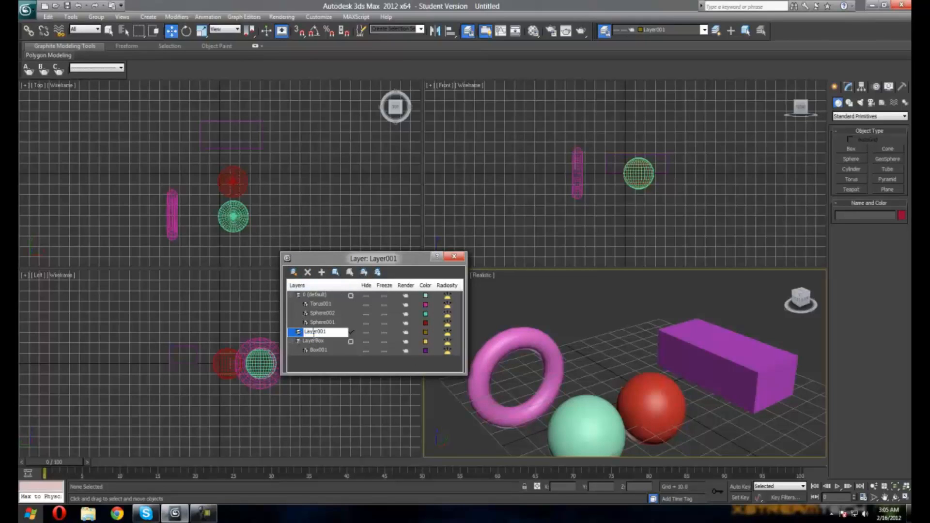
key(BackSpace)
key(BackSpace)
key(BackSpace)
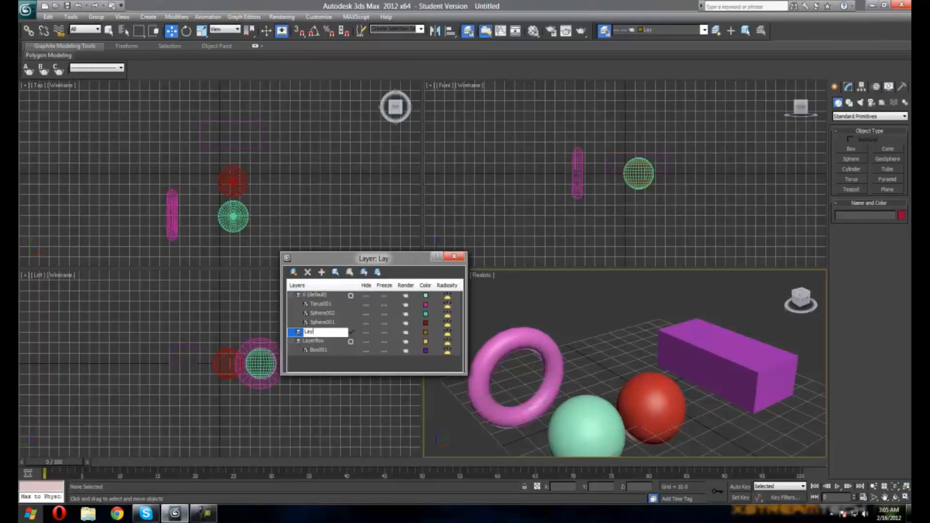
text(Balls)
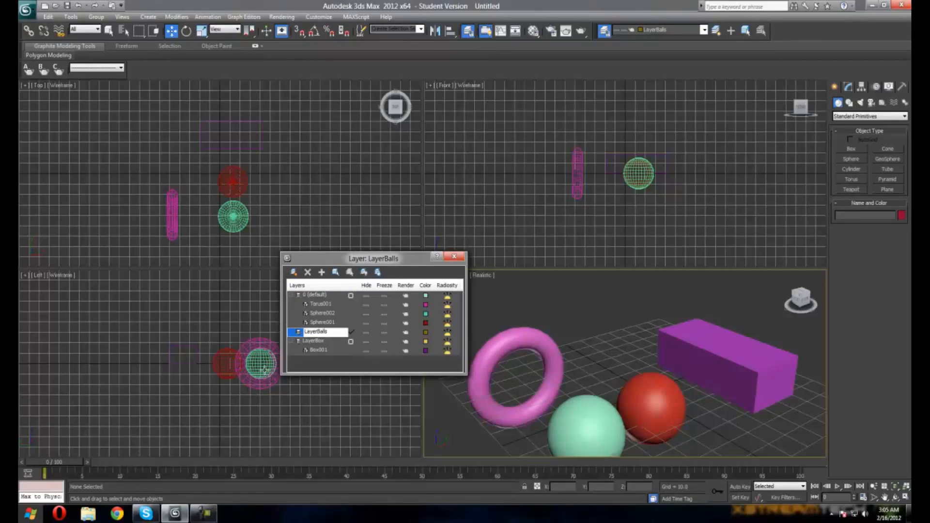
key(Return)
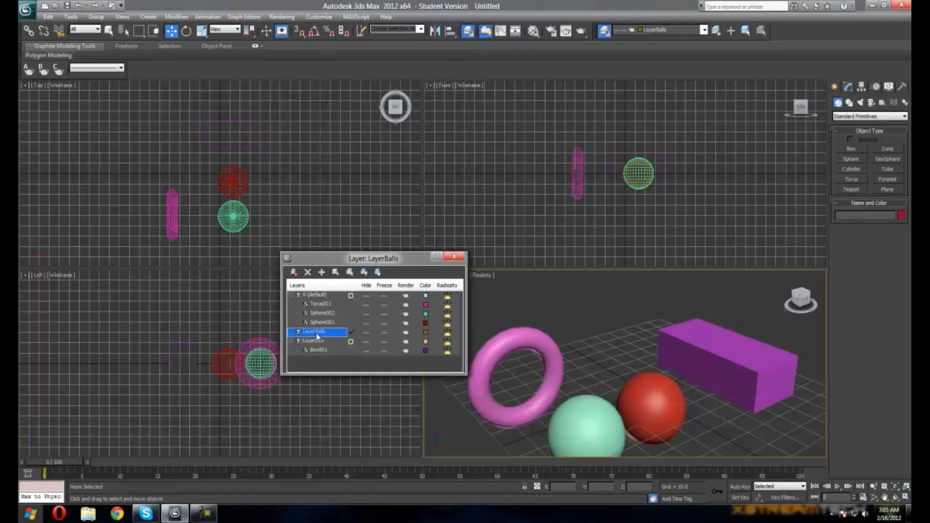
Cut Sphere002 from the 0 (default) layer, paste it into LayerBalls, and expand that layer
click(317, 334)
click(337, 333)
click(328, 361)
click(316, 333)
click(326, 325)
click(328, 314)
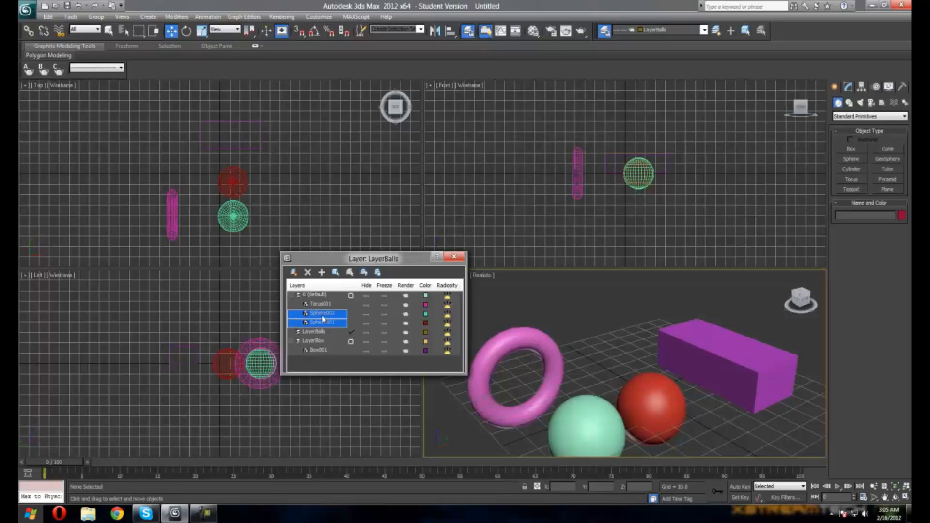
right_click(327, 315)
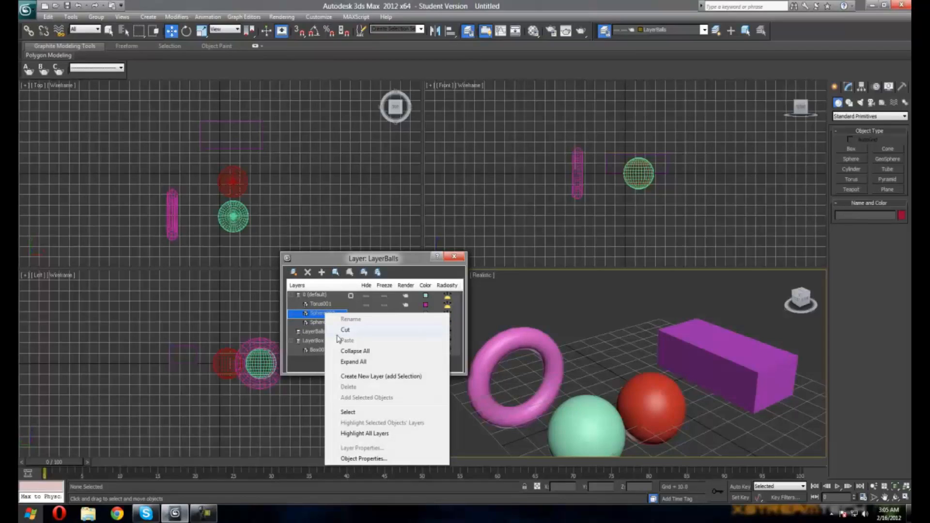
click(323, 333)
right_click(322, 333)
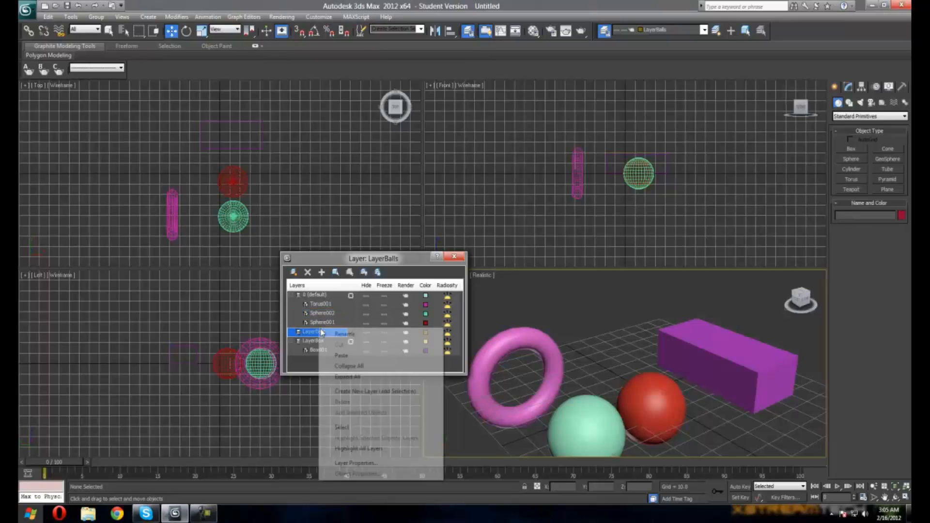
click(341, 356)
click(293, 323)
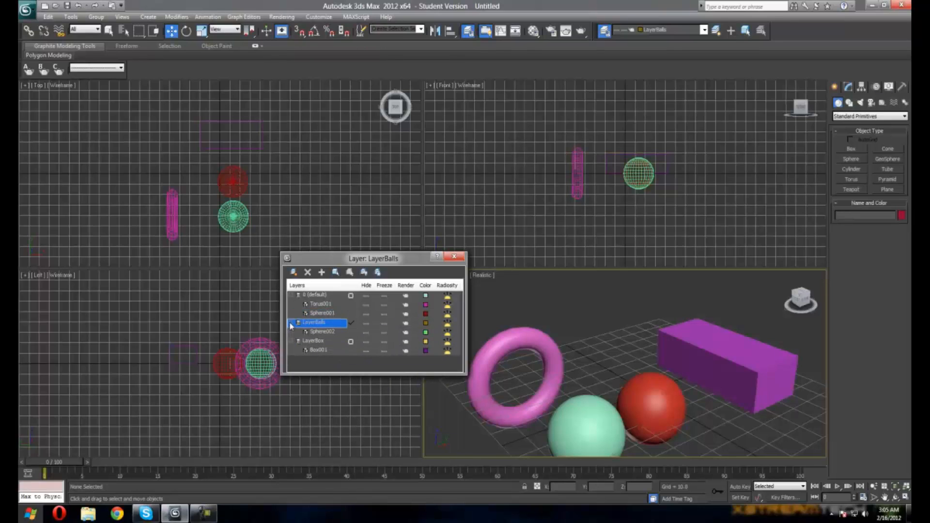
Identify the two spheres in the Perspective view, then cut Sphere001 from 0 (default) and paste it into LayerBalls
click(323, 333)
click(647, 399)
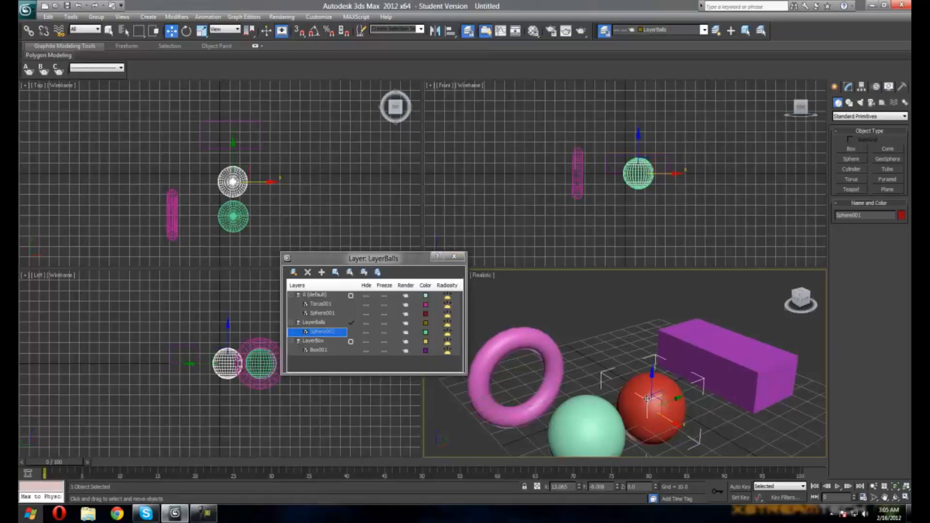
click(558, 424)
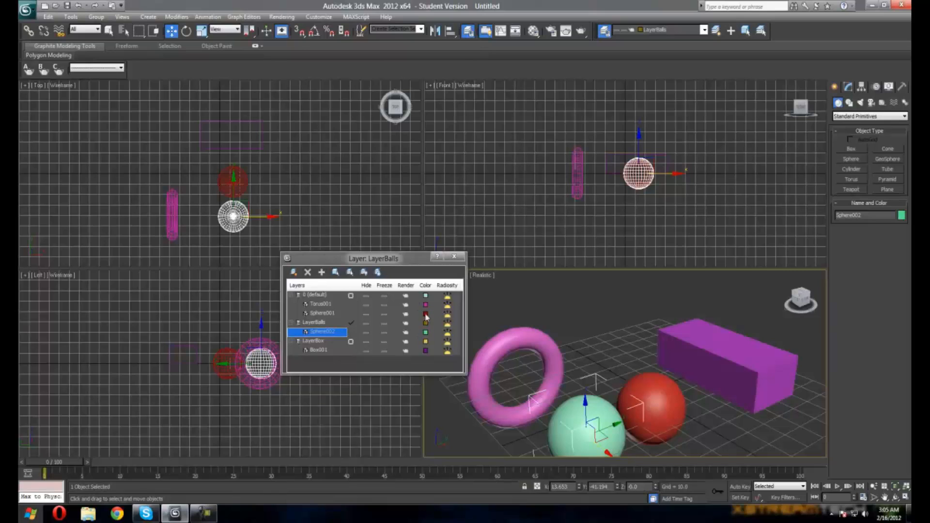
right_click(323, 314)
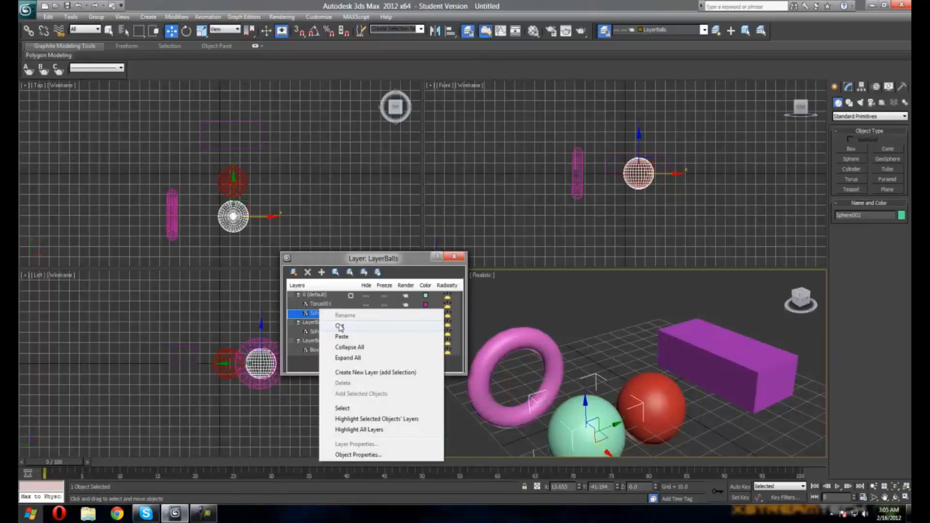
right_click(309, 324)
click(329, 348)
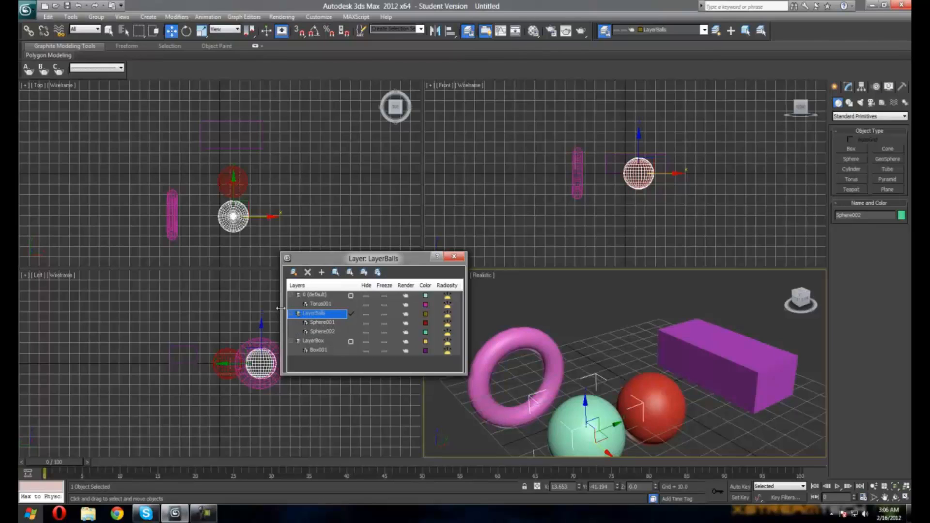
Collapse the LayerBalls, LayerBox and 0 (default) layers in the layer manager
click(294, 314)
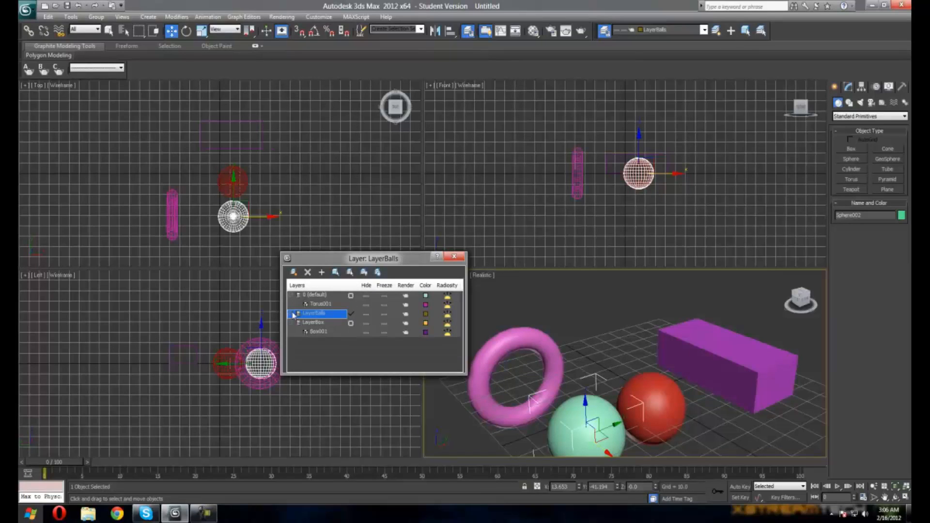
click(291, 323)
click(294, 295)
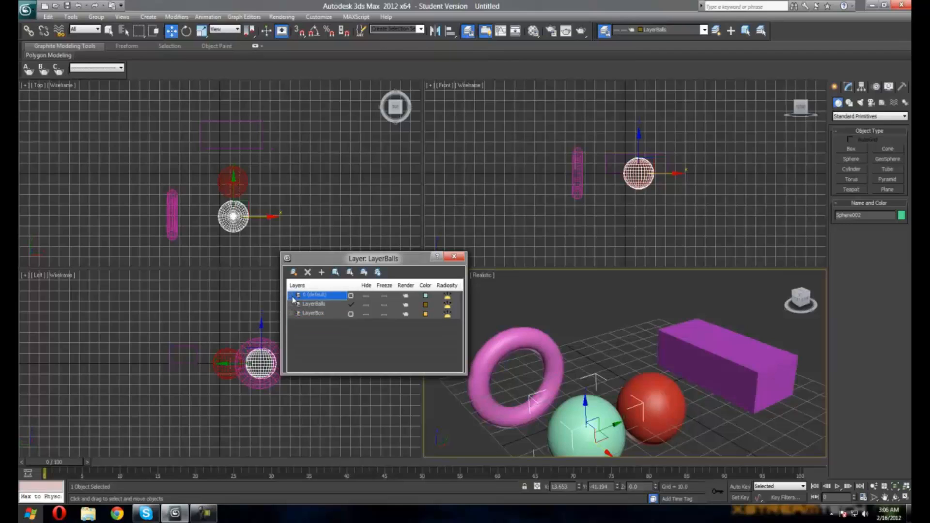
Clear the object selection, then freeze the LayerBalls layer and unfreeze it again
click(319, 305)
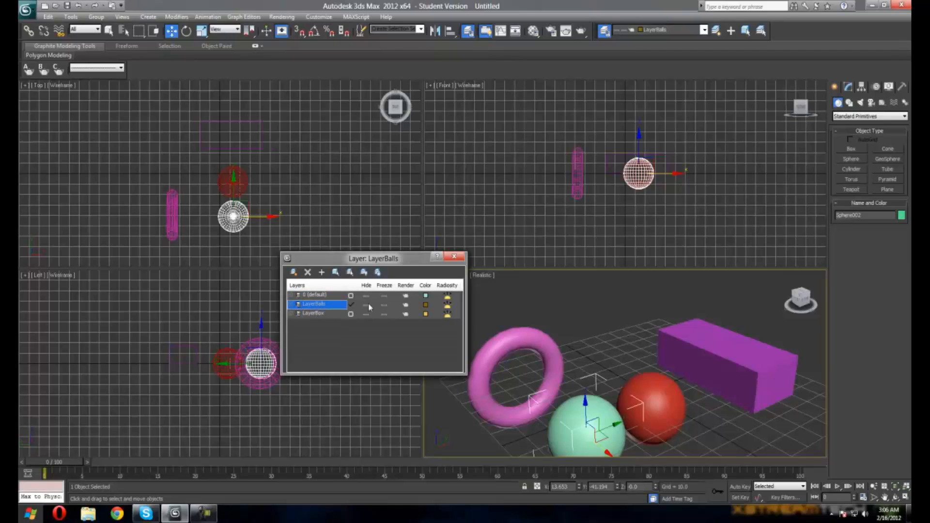
click(610, 381)
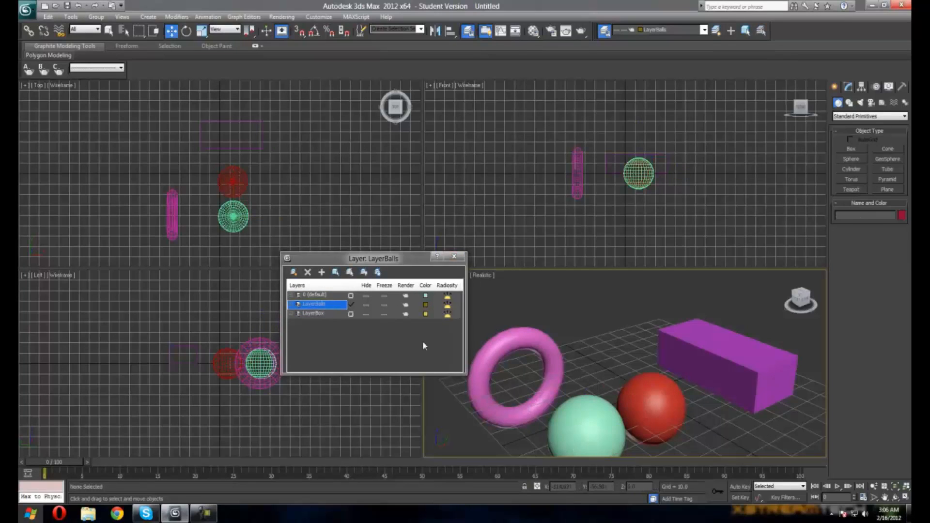
click(385, 306)
click(385, 306)
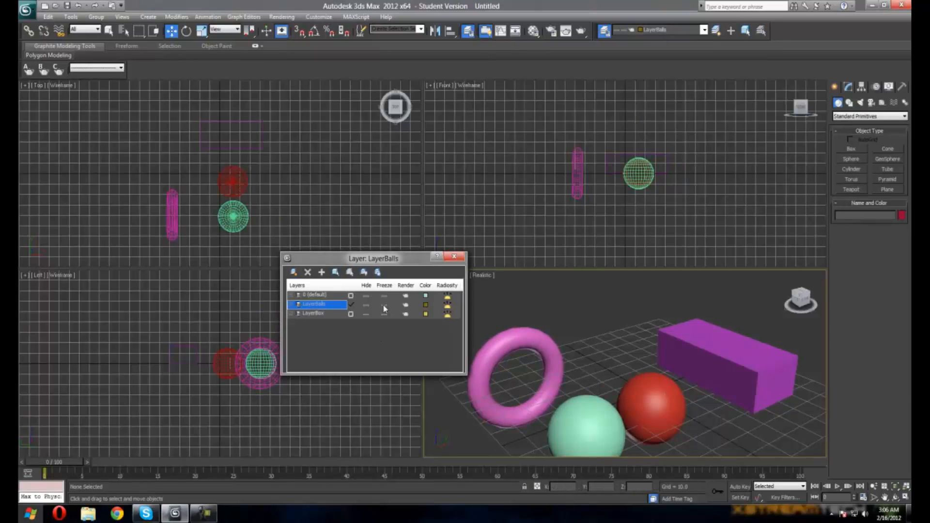
Close the layer manager, then open the Display Floater to view its hide and freeze options and close it
click(454, 256)
click(71, 16)
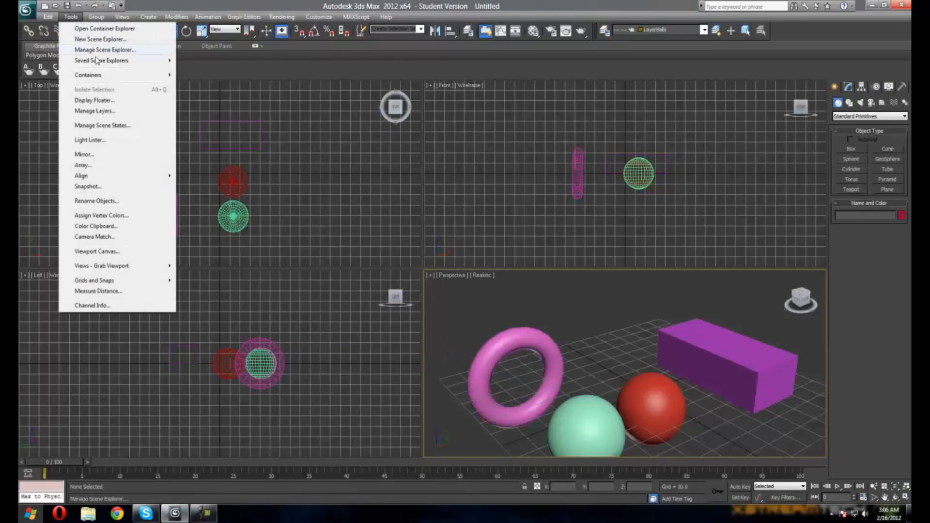
click(95, 101)
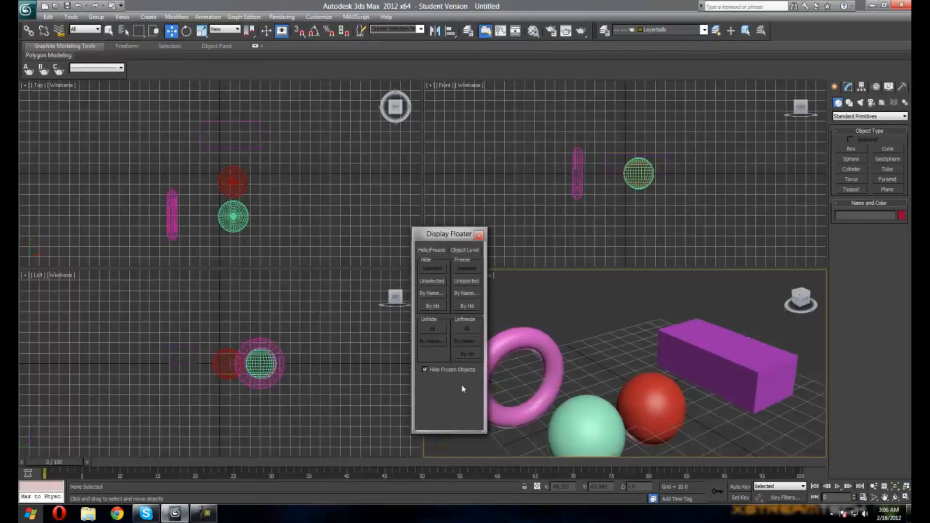
click(480, 236)
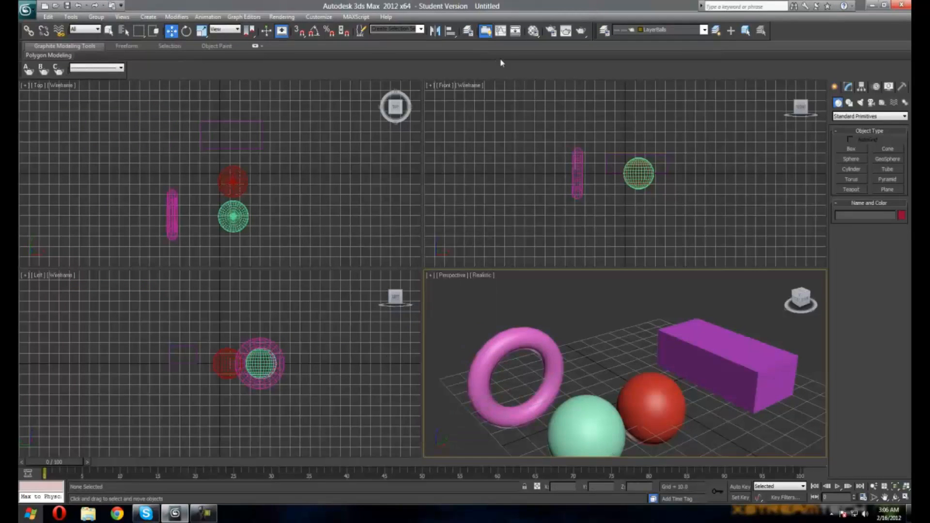
Reopen the layer manager, freeze and unfreeze the LayerBalls layer twice, then hide and unhide it
click(605, 30)
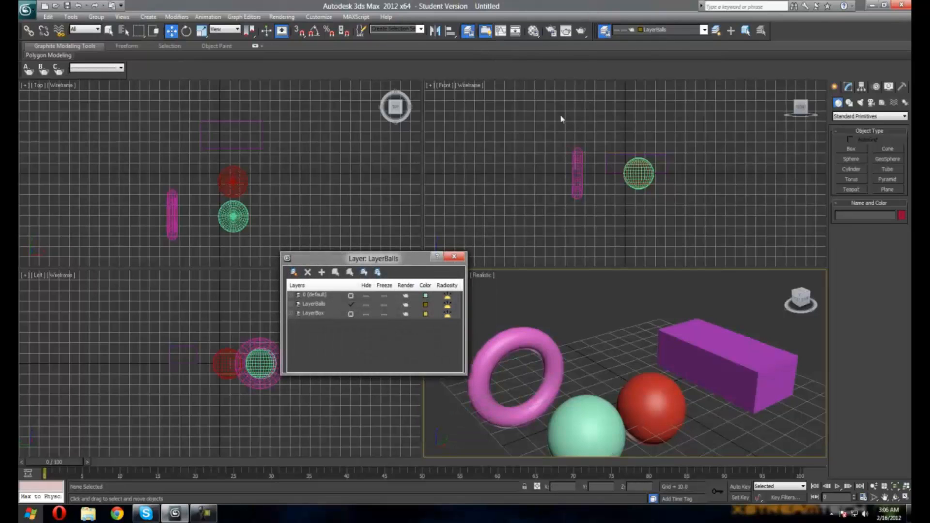
click(384, 305)
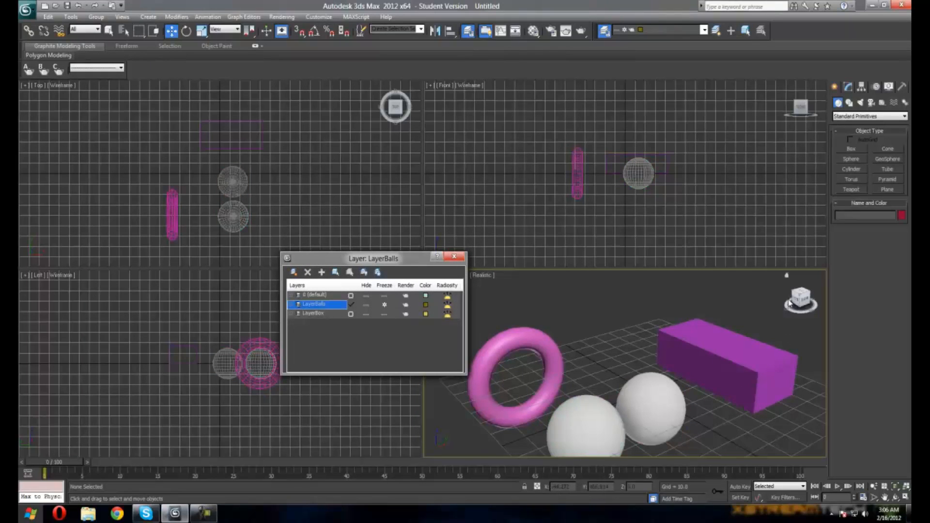
mouse_move(803, 298)
mouse_down()
mouse_move(768, 269)
mouse_move(802, 302)
mouse_up()
click(386, 305)
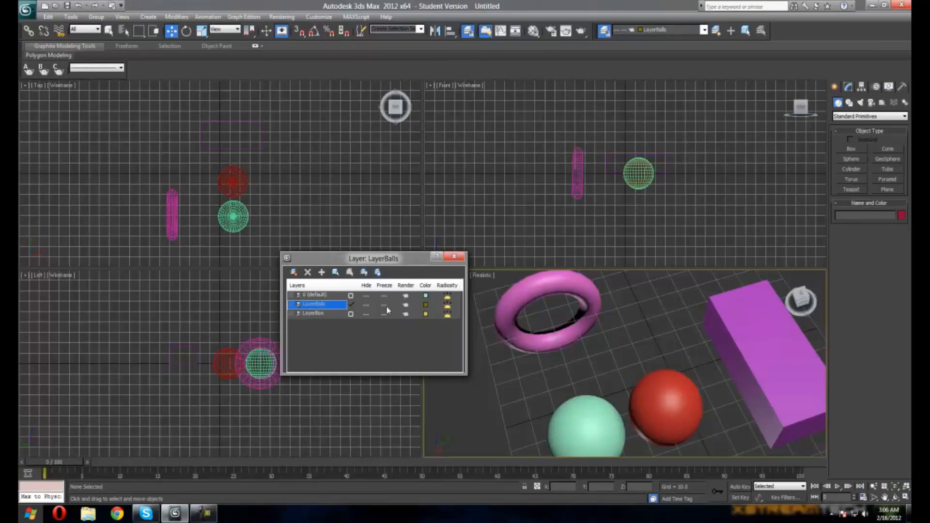
click(386, 305)
click(385, 305)
click(365, 305)
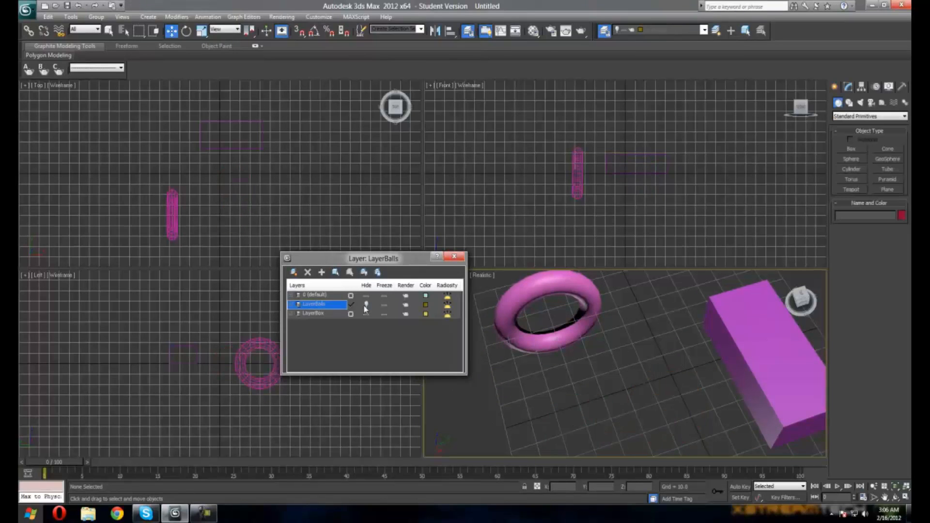
click(366, 306)
Set the LayerBalls layer colour to dark blue
click(425, 306)
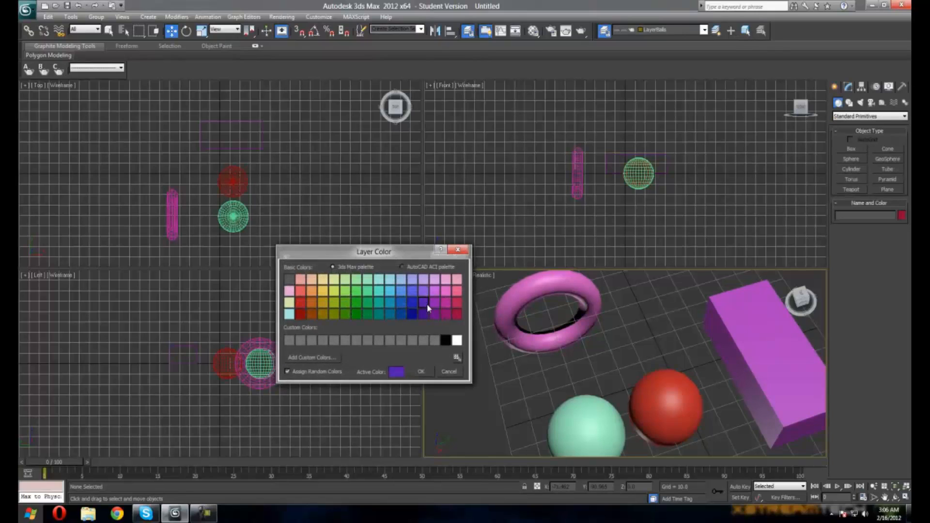
click(413, 313)
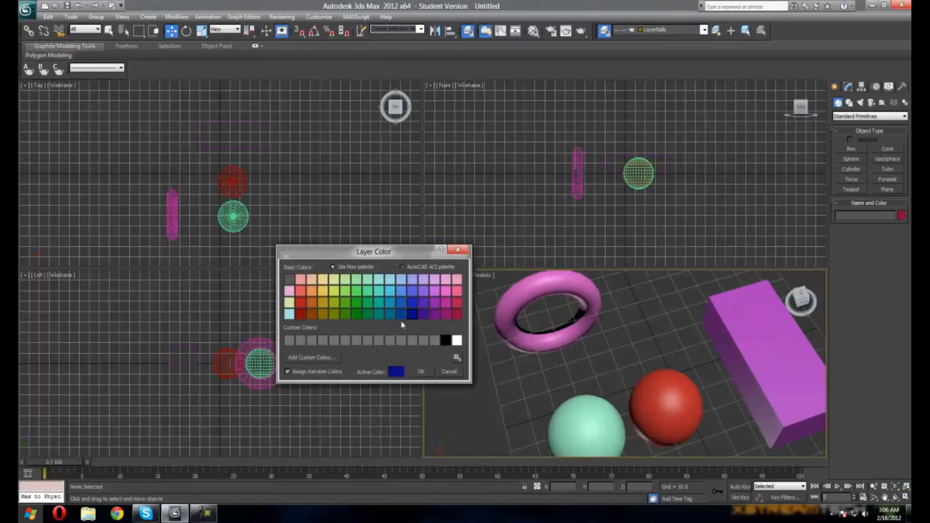
click(421, 372)
Expand the LayerBalls layer and change the object colour of Sphere001 to blue
click(293, 304)
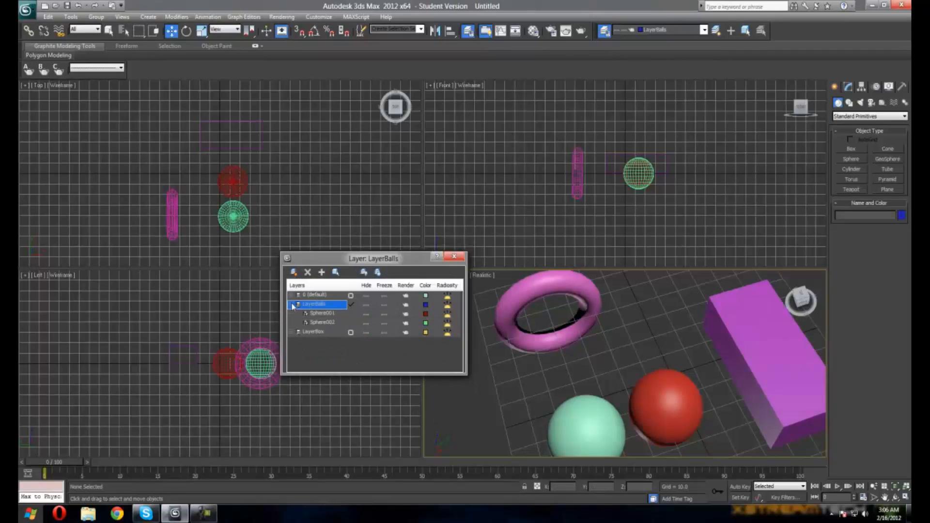
click(428, 315)
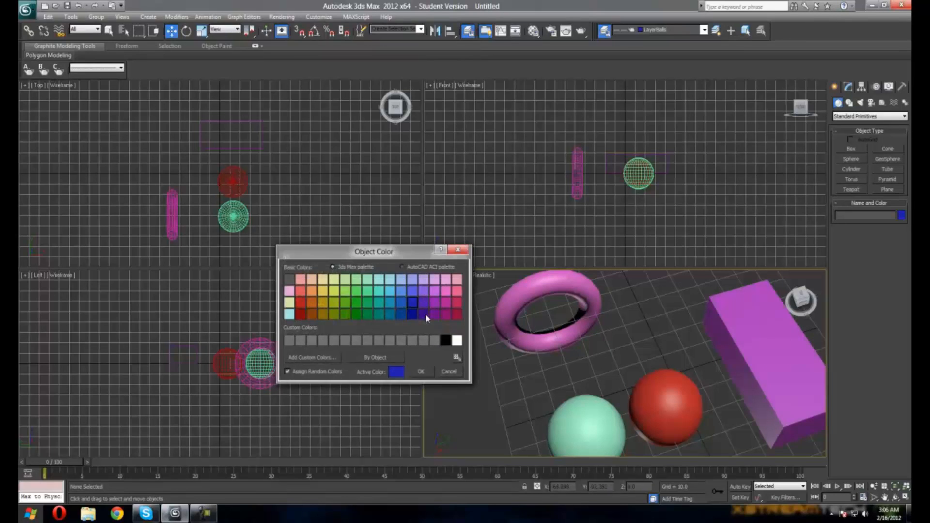
click(418, 314)
click(421, 372)
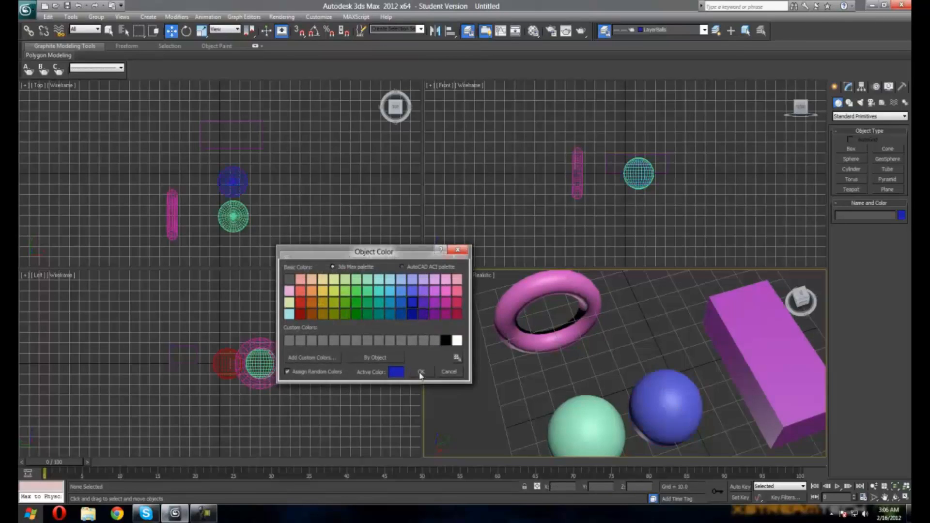
Change the object colour of Sphere002 to green and clear the highlight in the layer list
click(426, 322)
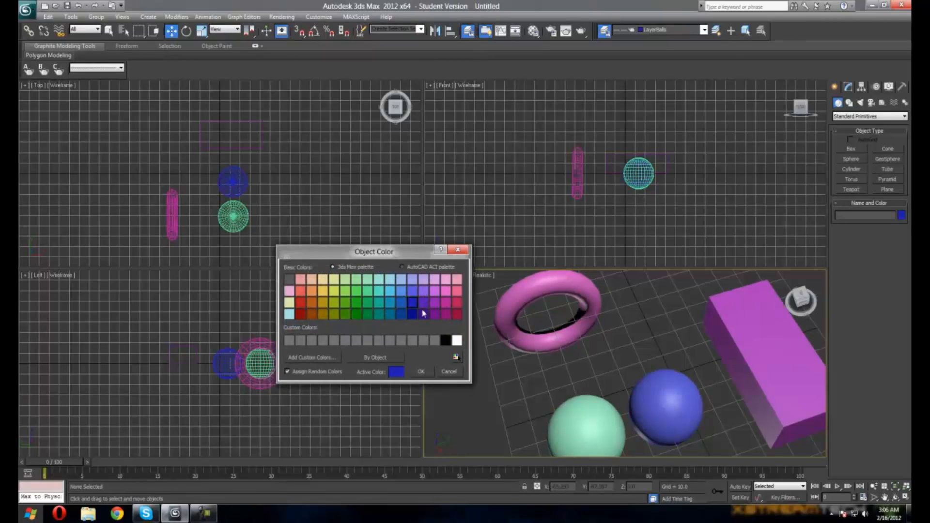
click(290, 291)
click(358, 309)
click(421, 372)
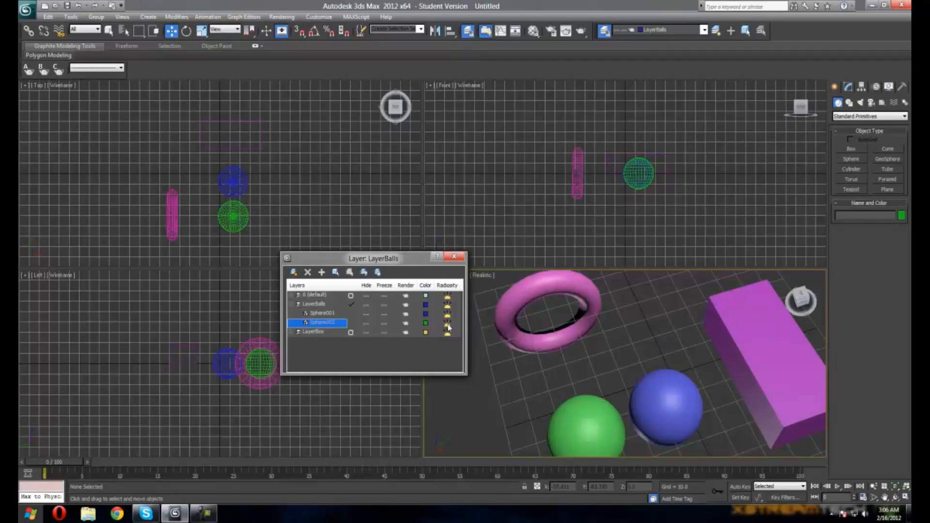
click(334, 359)
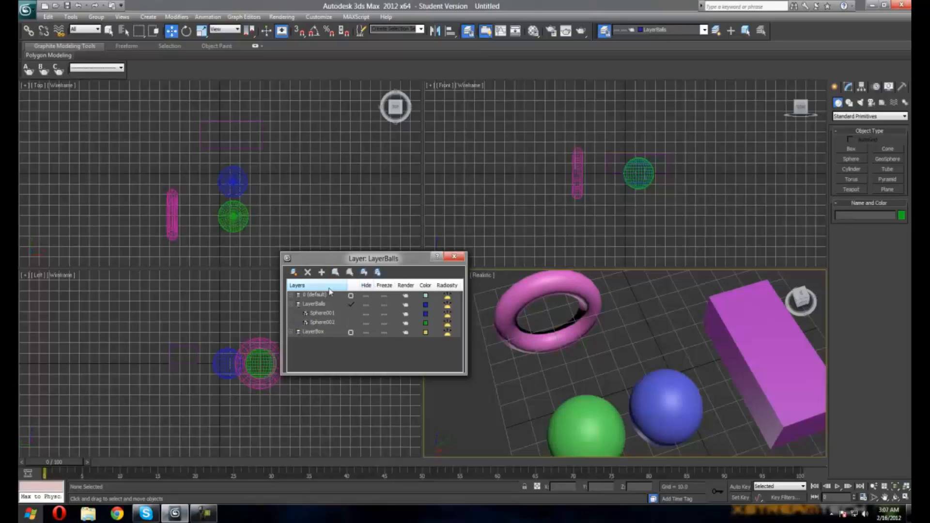
Close the layer manager and select the purple box in the Perspective view
click(454, 256)
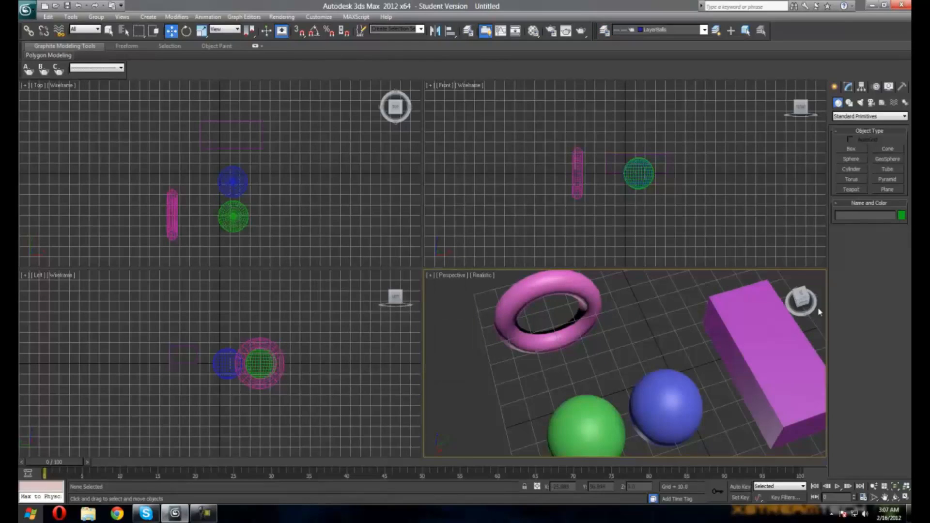
drag(814, 299, 781, 275)
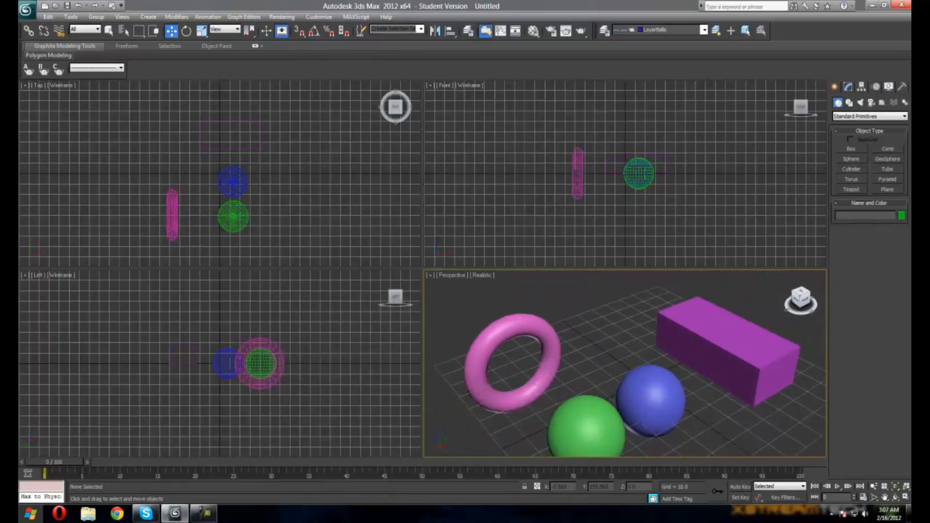
click(729, 391)
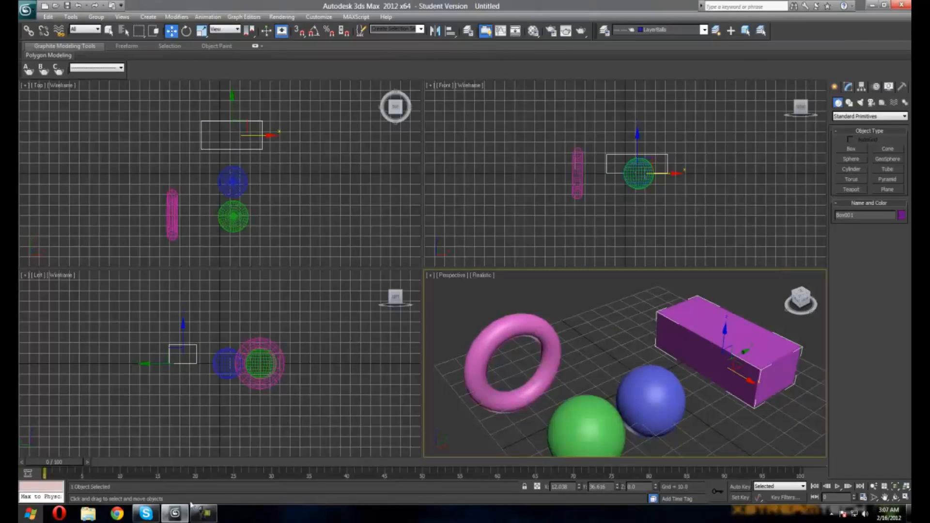
click(204, 513)
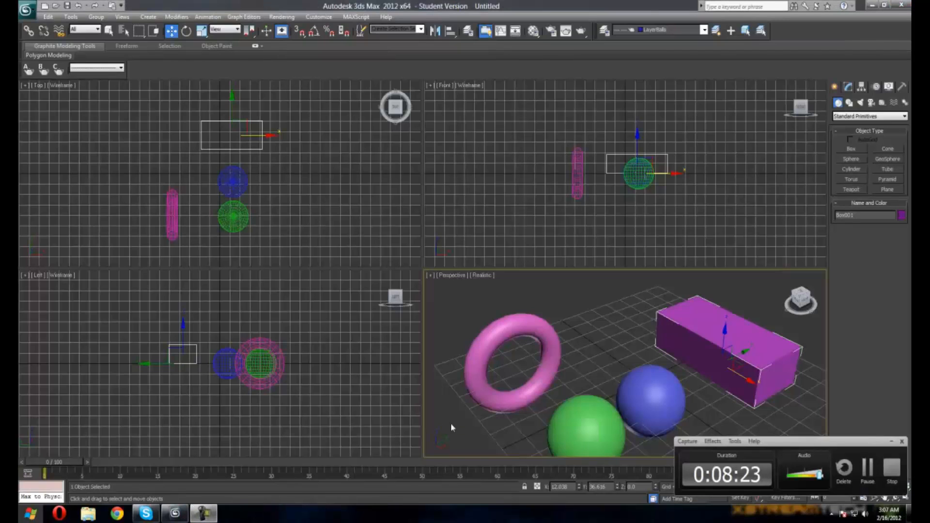